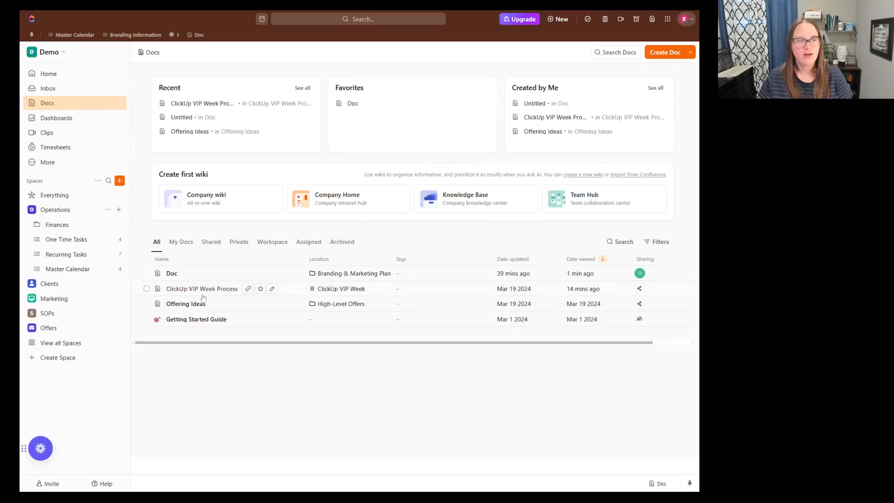
- Glance at the blank Doc, close it, and open ClickUp VIP Week Process to read through its contents
left_click(171, 273)
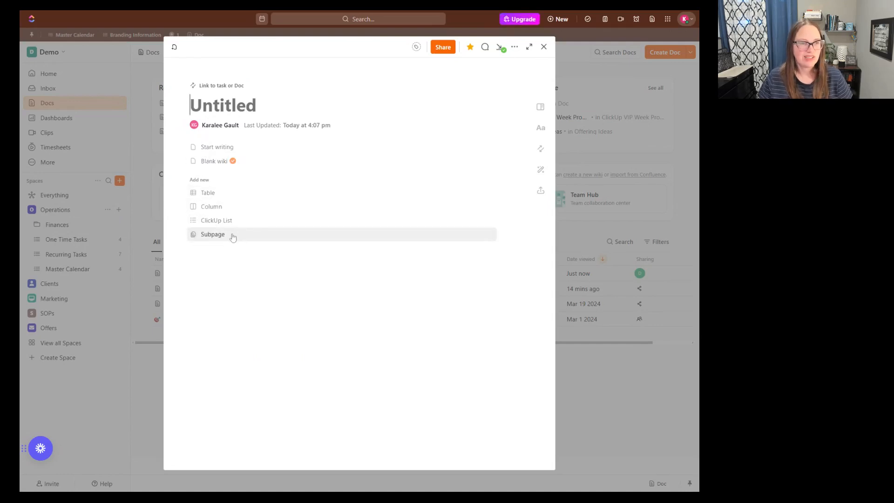
left_click(543, 47)
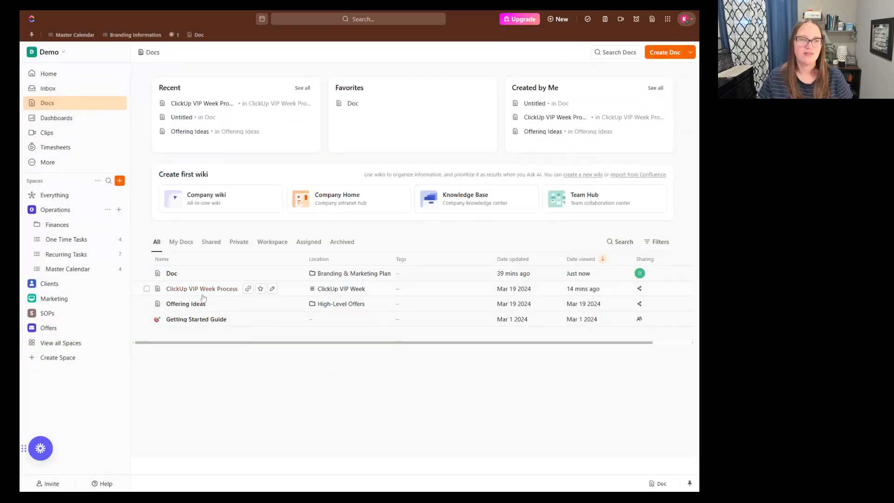
left_click(201, 290)
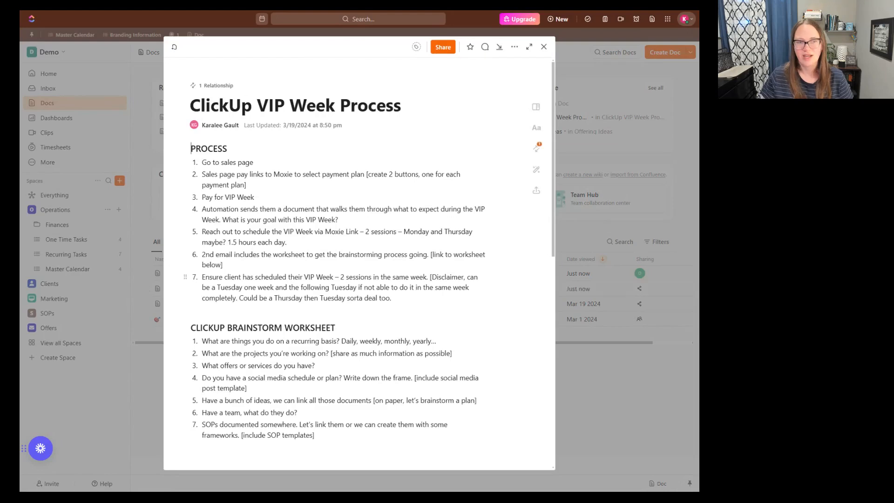
scroll(336, 233, "down", 15)
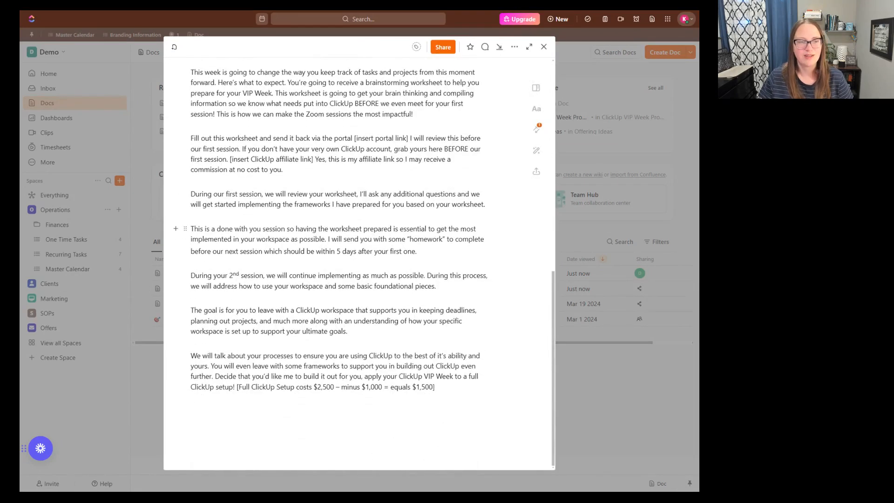
scroll(336, 233, "up", 15)
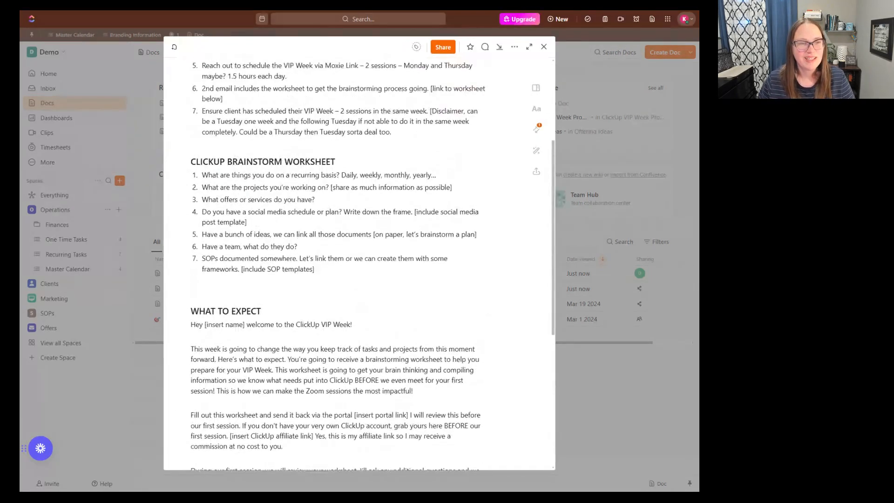
scroll(335, 233, "up", 2)
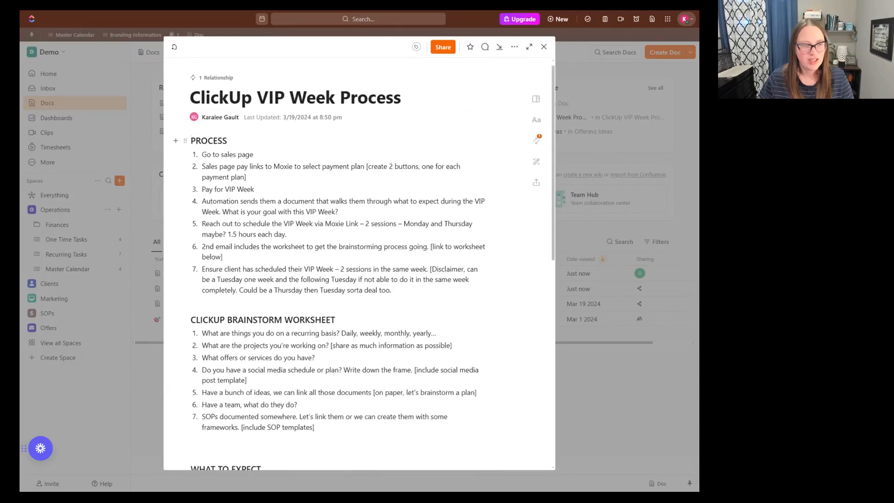
scroll(336, 233, "down", 7)
scroll(359, 261, "up", 8)
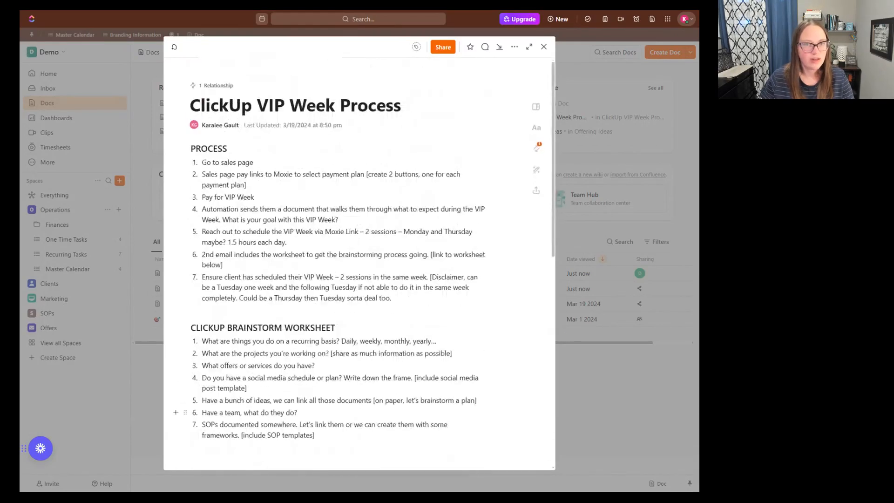
- Open the page details, try out the Page title & Icon and Subtitle options, and show contributors in the page header
left_click(538, 110)
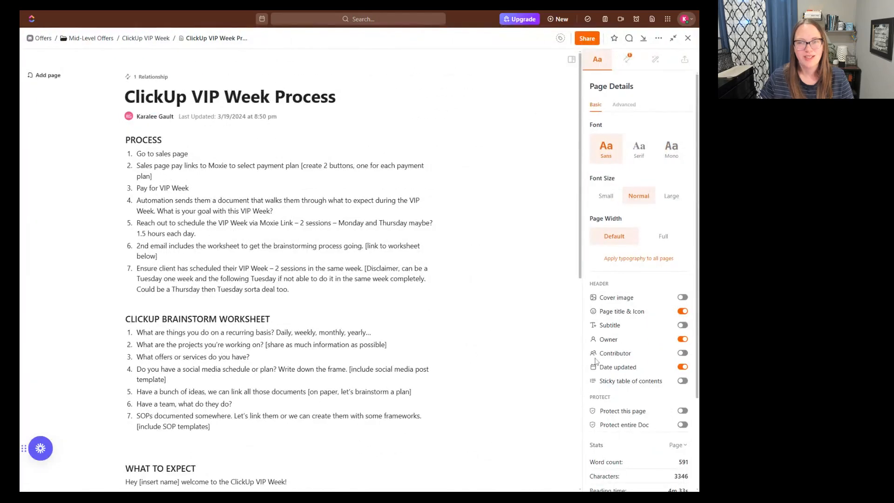
scroll(637, 319, "down", 3)
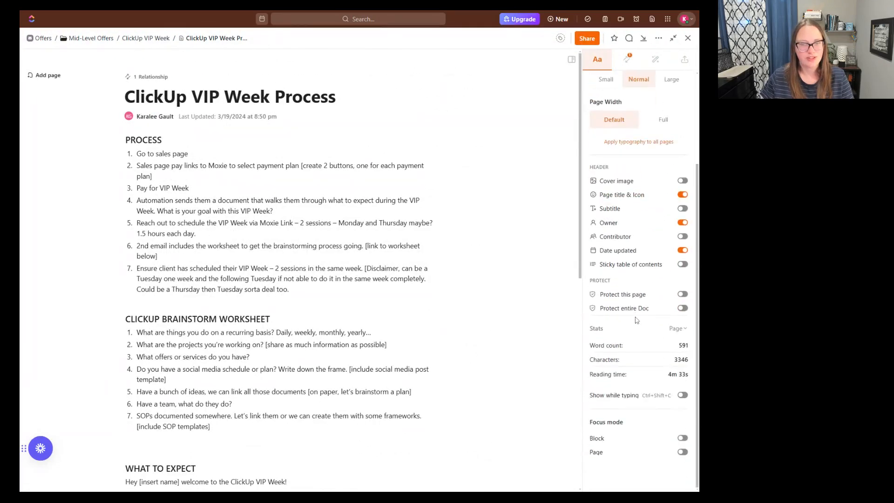
left_click(683, 196)
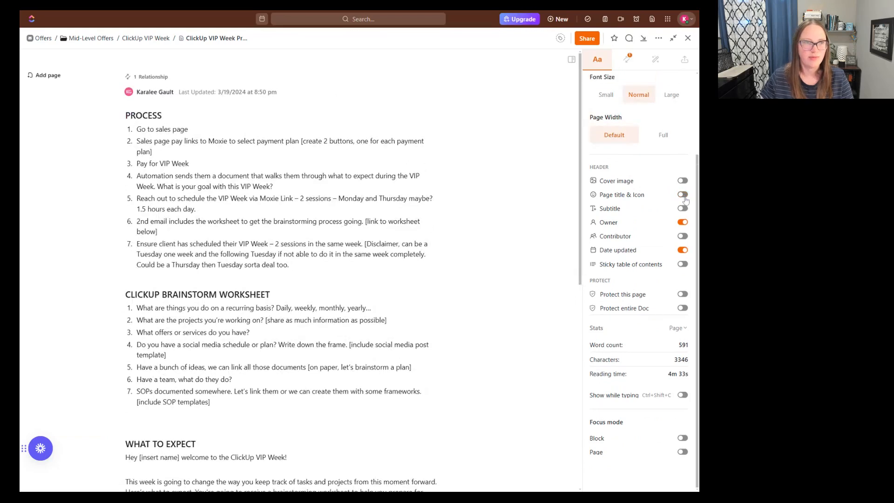
left_click(683, 196)
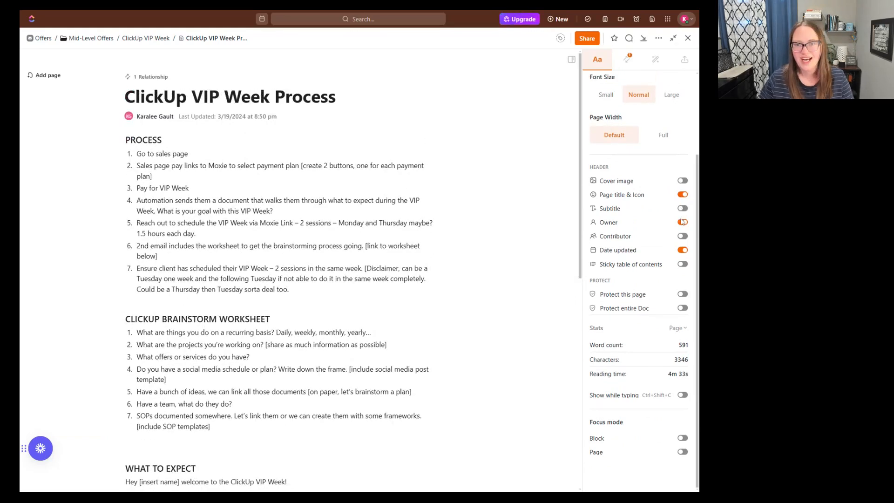
left_click(683, 210)
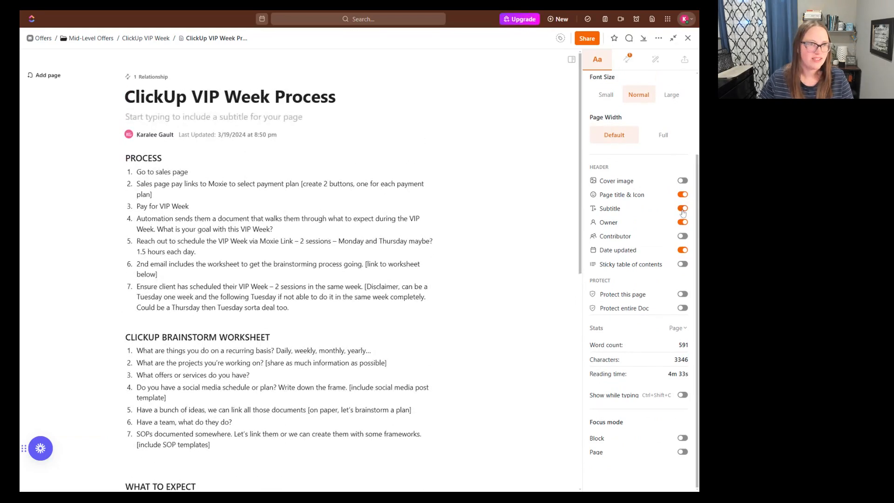
left_click(683, 210)
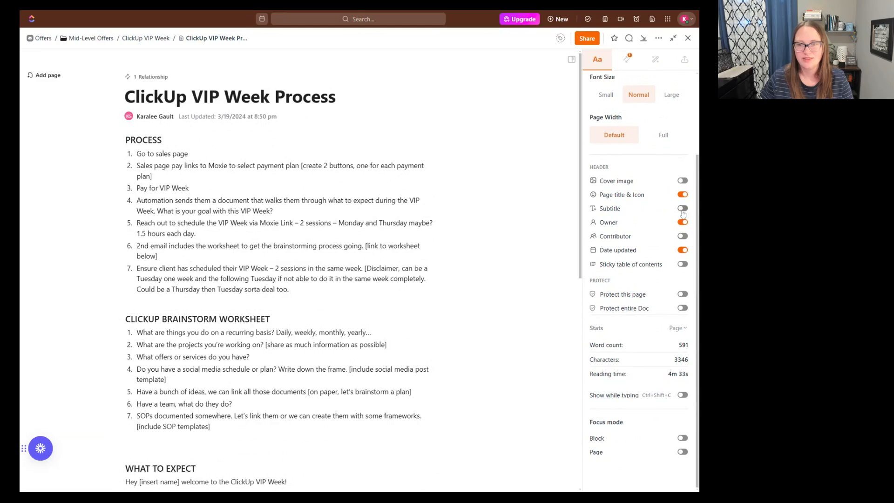
left_click(684, 237)
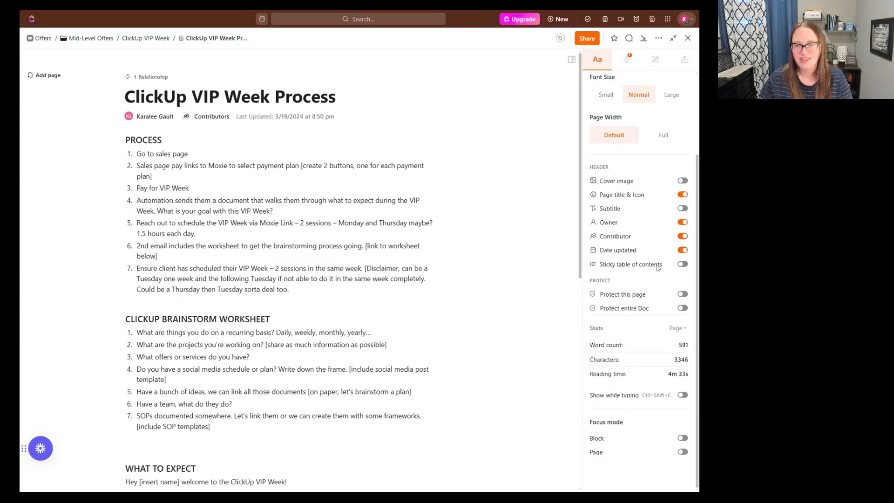
- Try to protect this page and the entire Doc, dismissing each upgrade offer
left_click(683, 295)
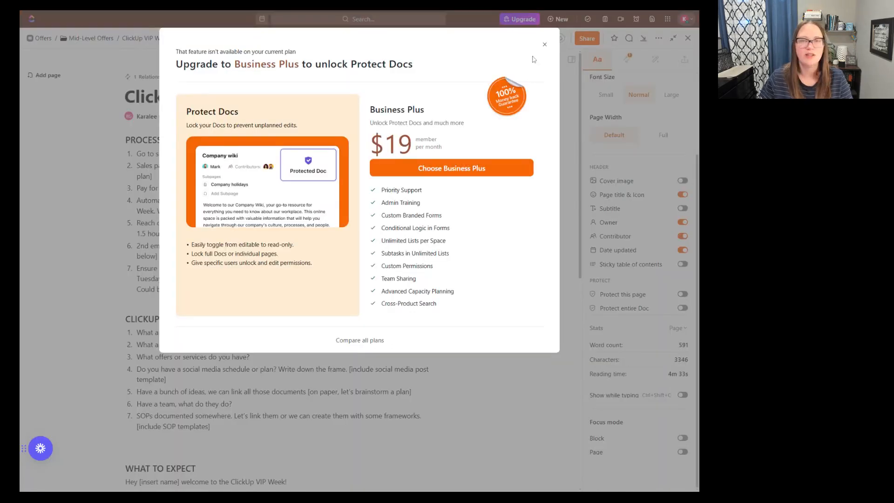
left_click(544, 44)
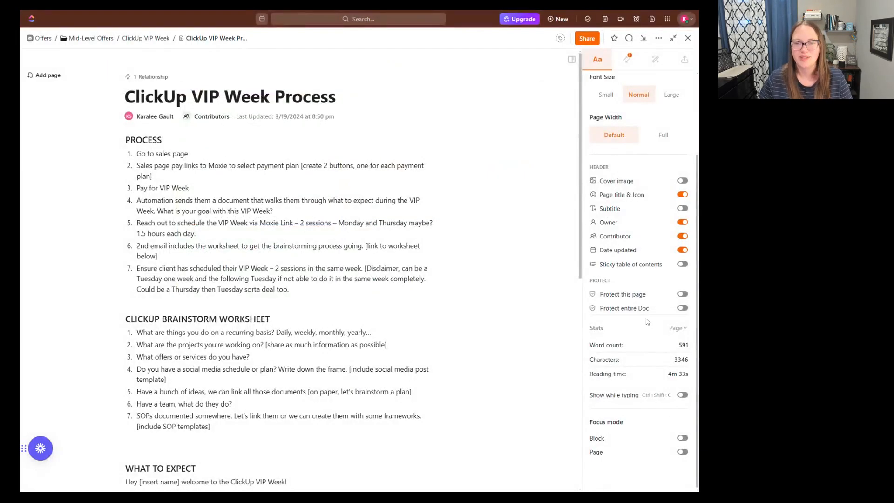
left_click(682, 309)
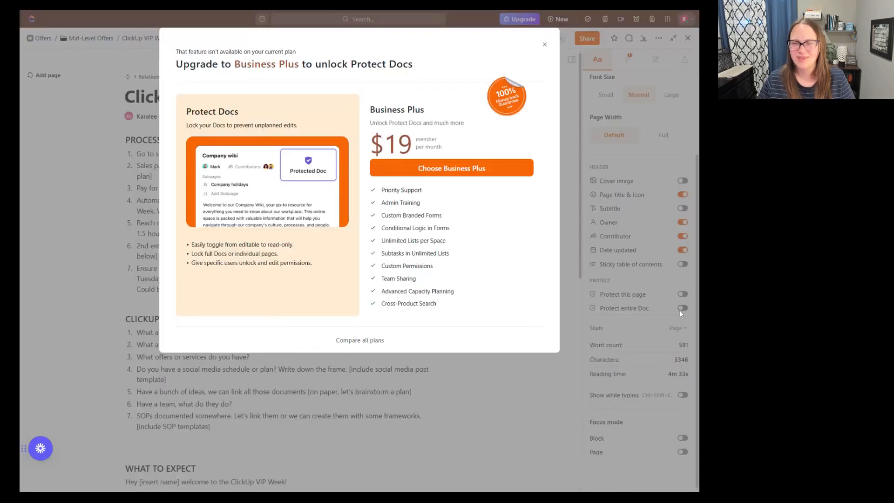
left_click(545, 45)
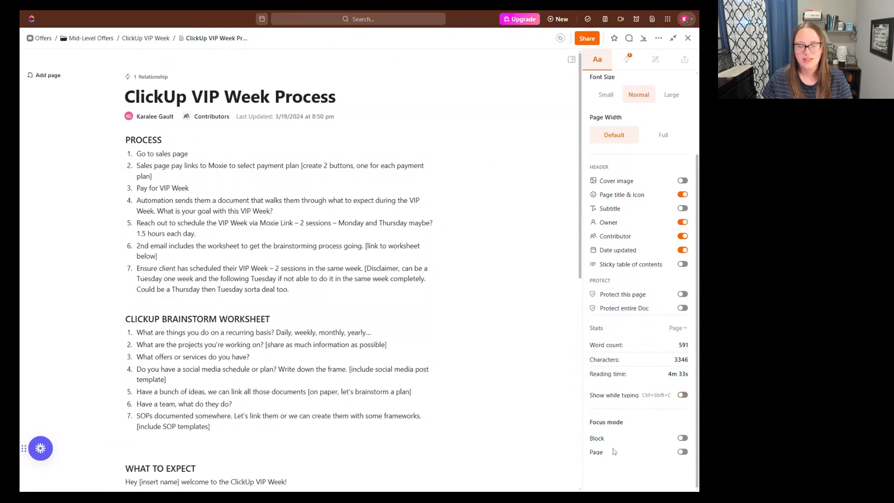
left_click(684, 453)
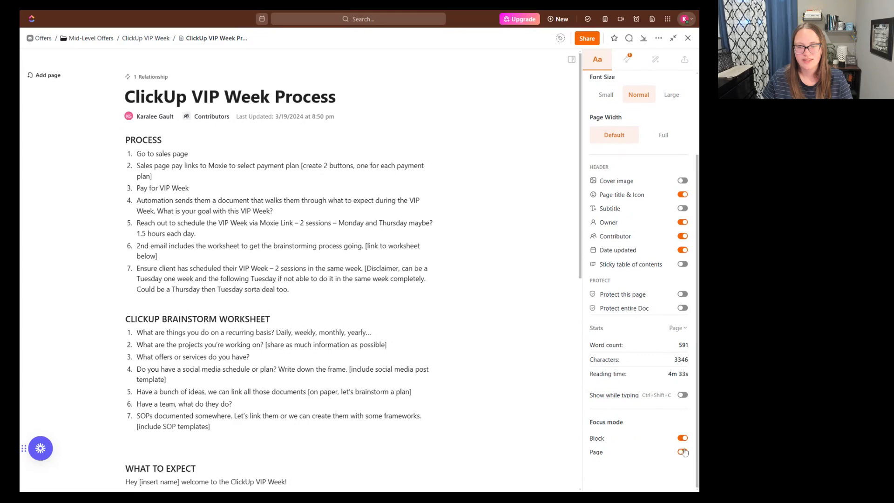
left_click(682, 440)
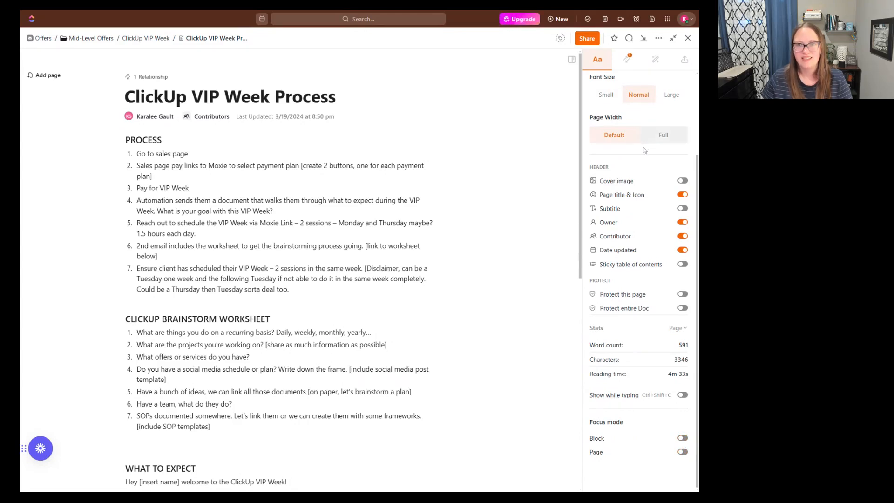
- Review the page's relationships and references, templates, and export and import options, and close the page details
left_click(625, 65)
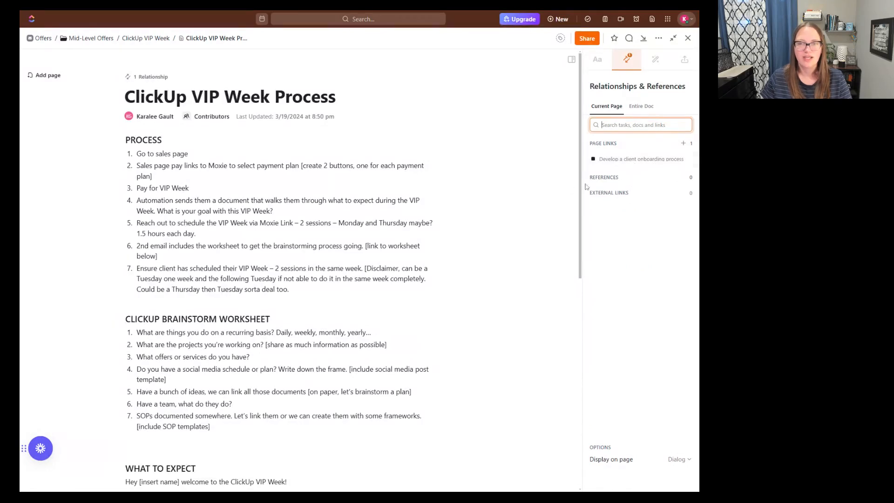
scroll(382, 338, "down", 8)
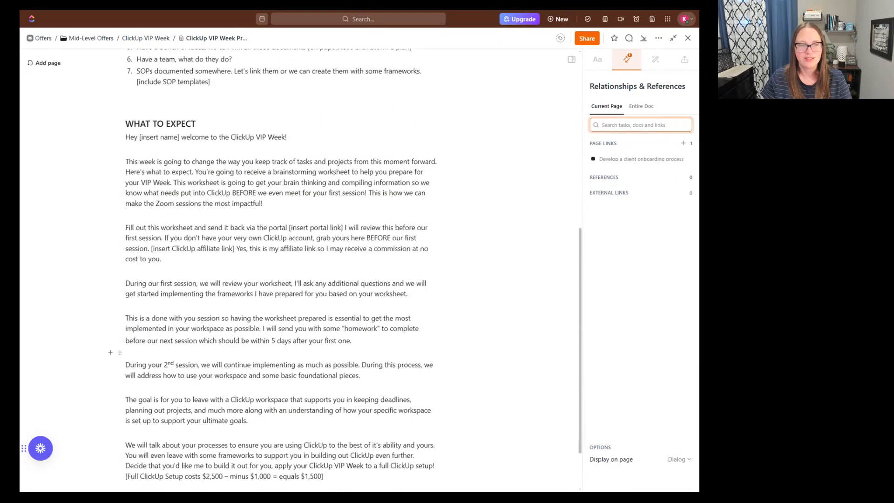
scroll(382, 342, "up", 8)
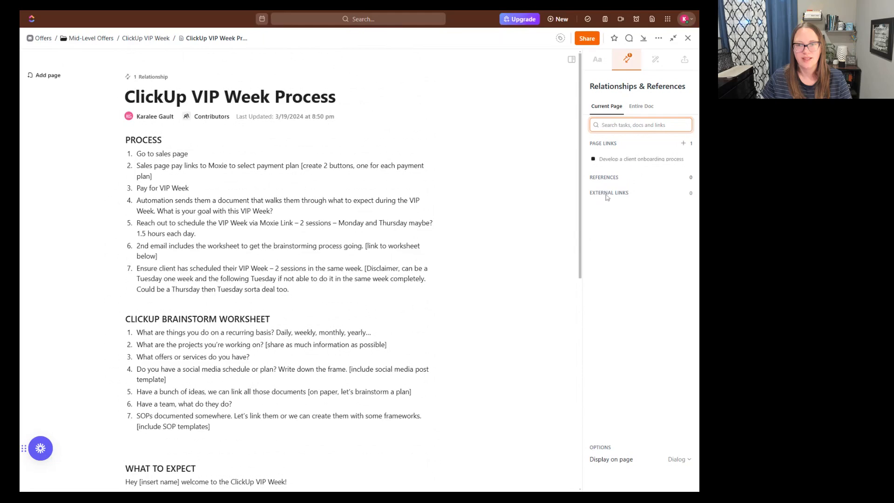
left_click(658, 61)
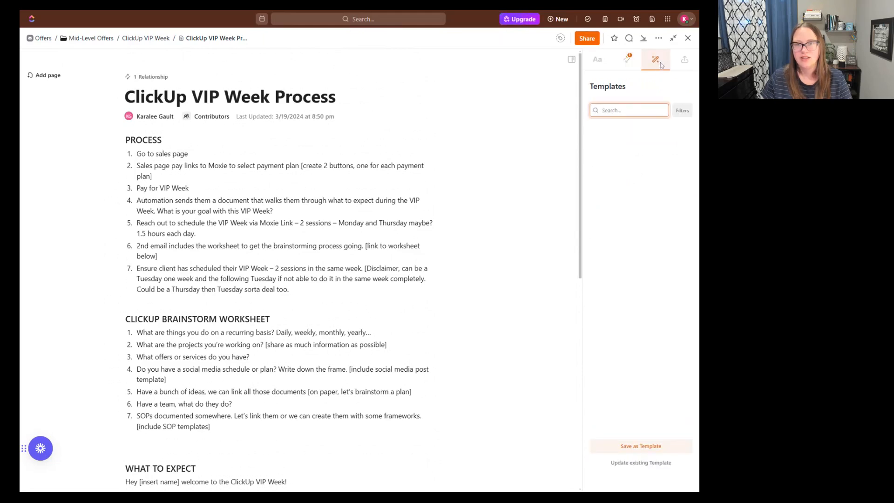
left_click(685, 59)
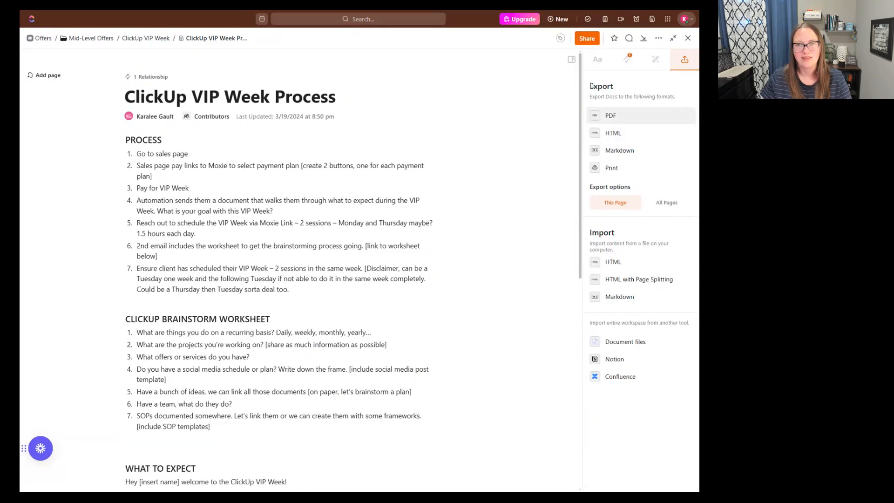
left_click(595, 64)
left_click(572, 60)
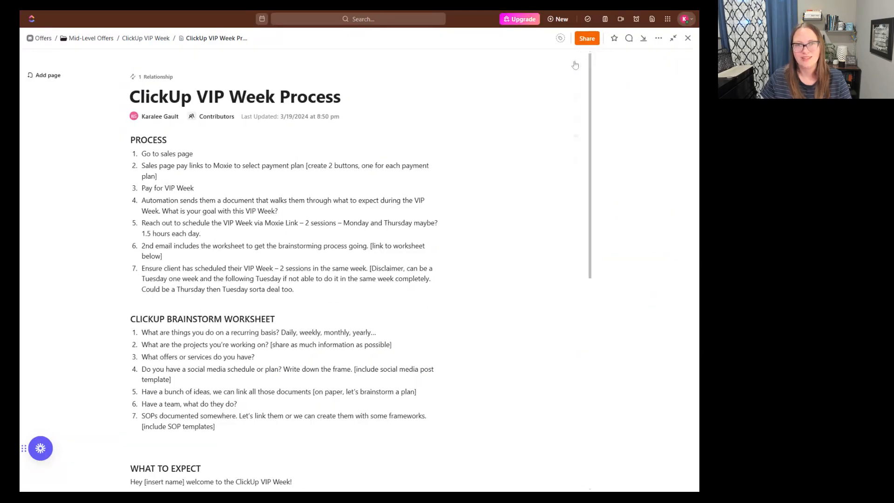
- Add a new page to the ClickUp VIP Week Process doc and title it "Mapping"
left_click(47, 75)
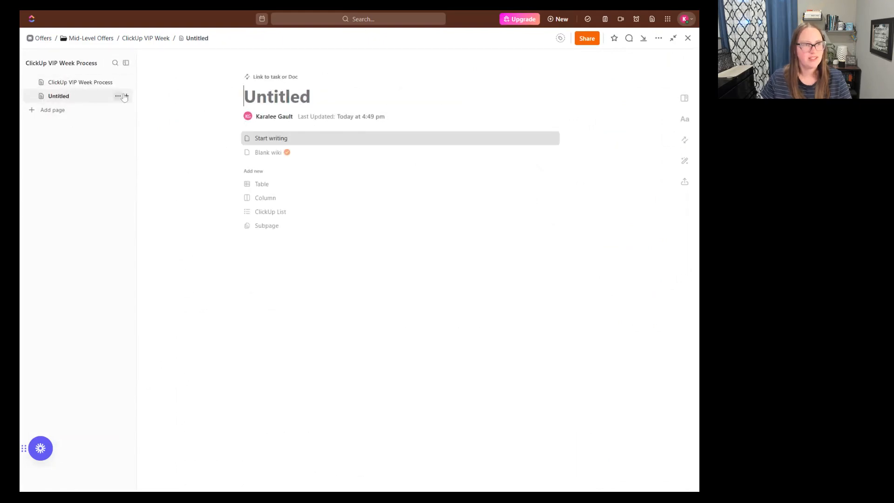
left_click(108, 82)
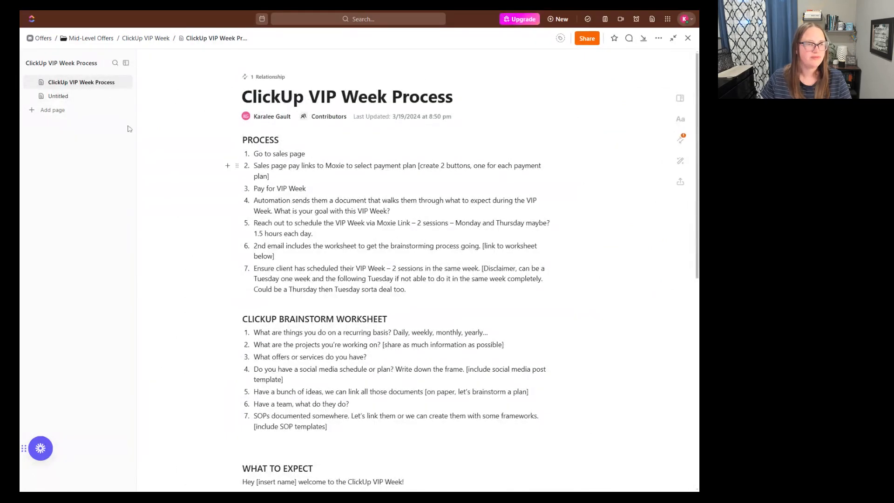
left_click(110, 101)
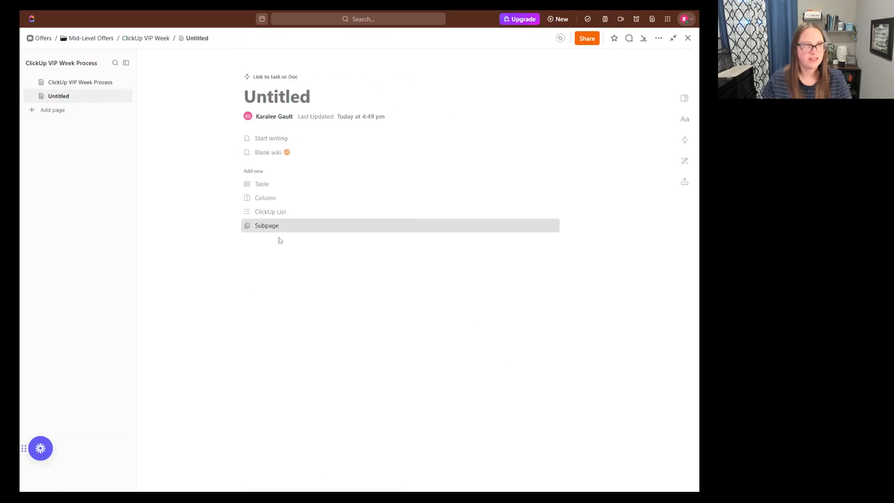
type("Mapp")
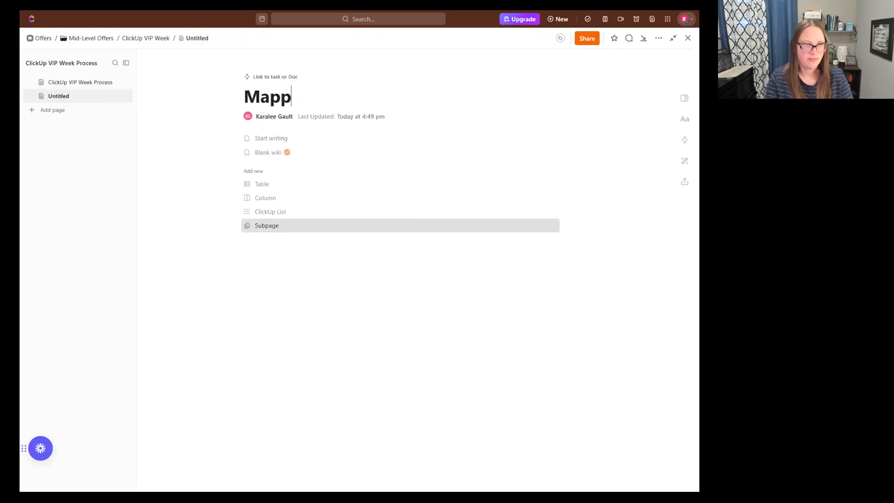
type("ing")
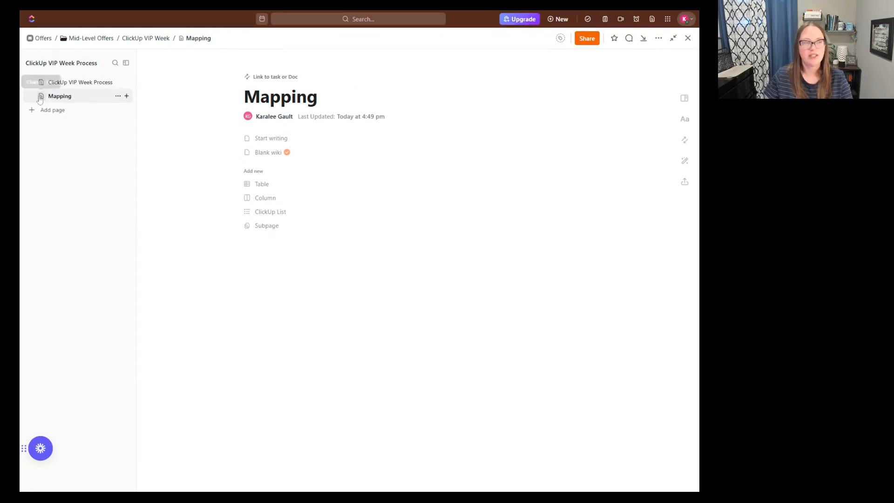
- Add a subpage under the ClickUp VIP Week Process page and return to the parent page
left_click(126, 83)
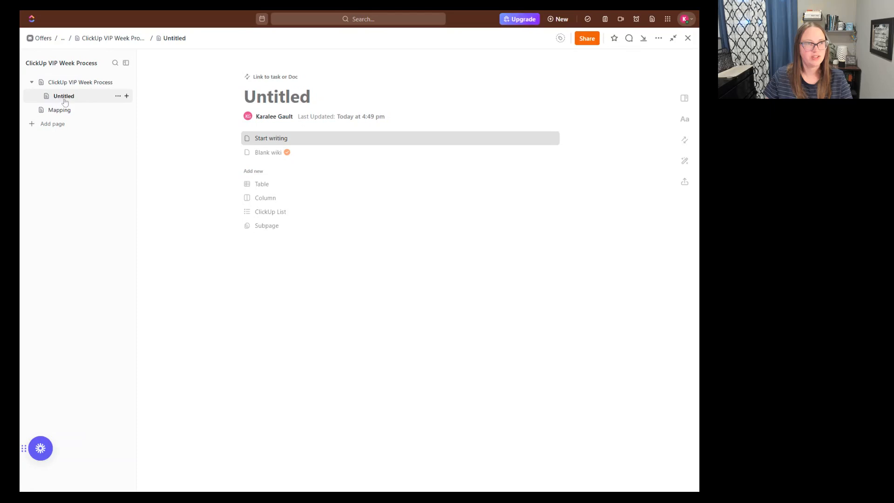
left_click(79, 194)
left_click(42, 83)
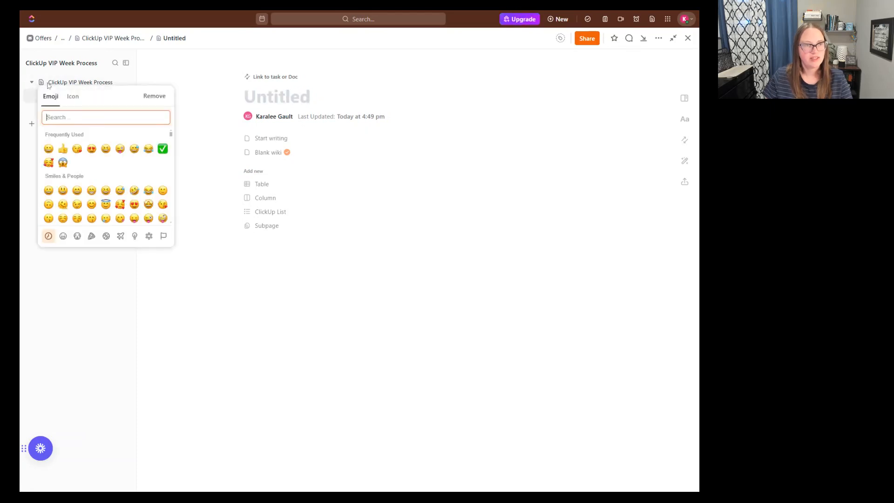
left_click(61, 87)
left_click(61, 84)
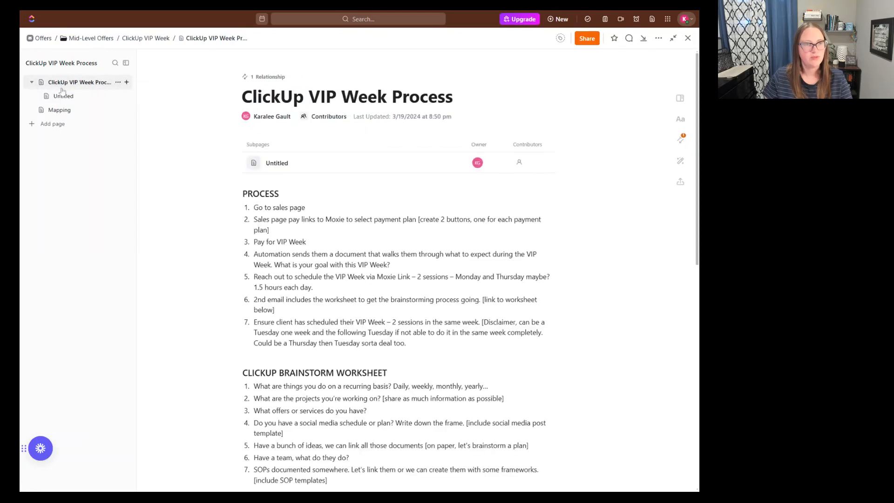
- Rename the untitled subpage of ClickUp VIP Week Process as "Mapping Workflow"
left_click(86, 98)
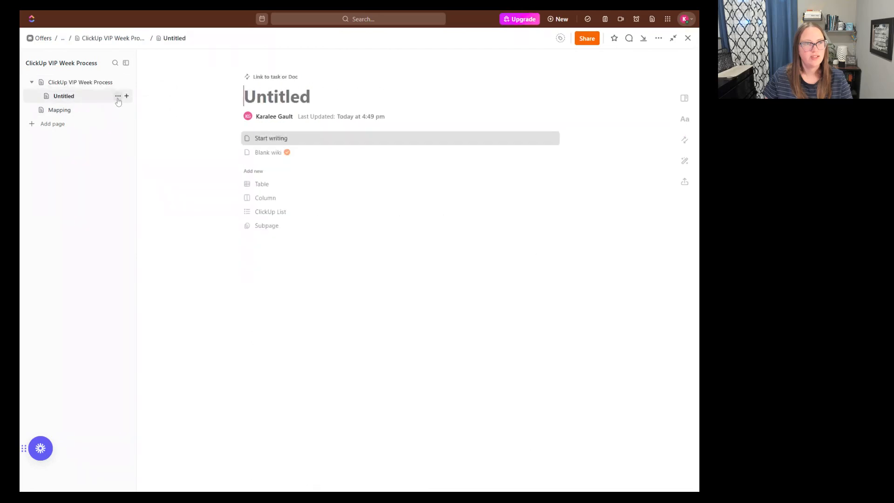
left_click(118, 96)
left_click(133, 120)
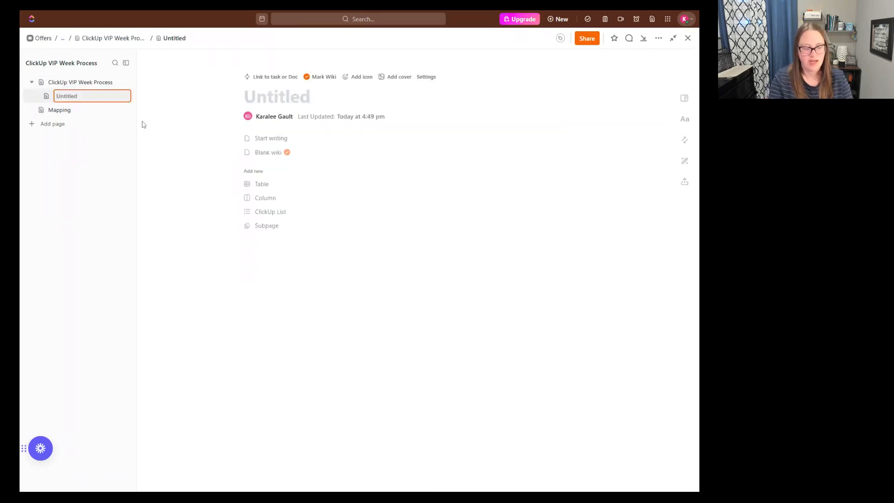
type("Mapping")
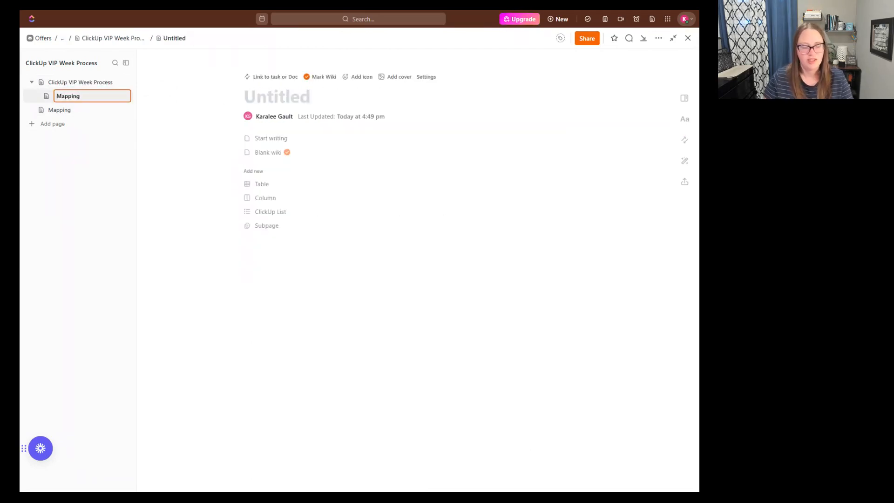
type(" WOr")
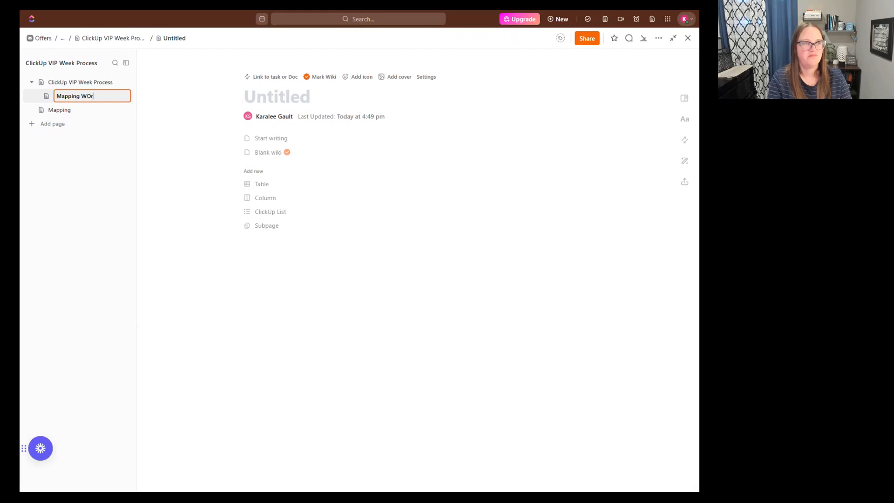
type("kflow")
key("Return")
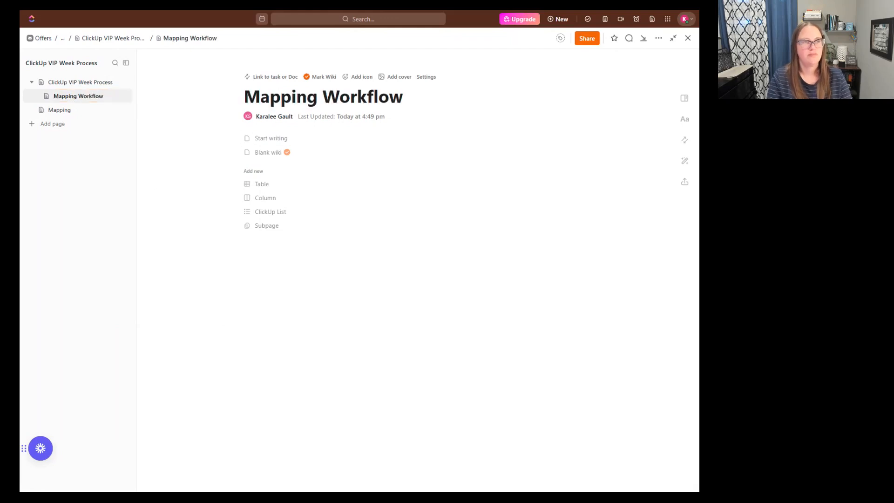
- Look through the ClickUp VIP Week Process page, open its Mapping Workflow subpage, and check the tag options
left_click(80, 82)
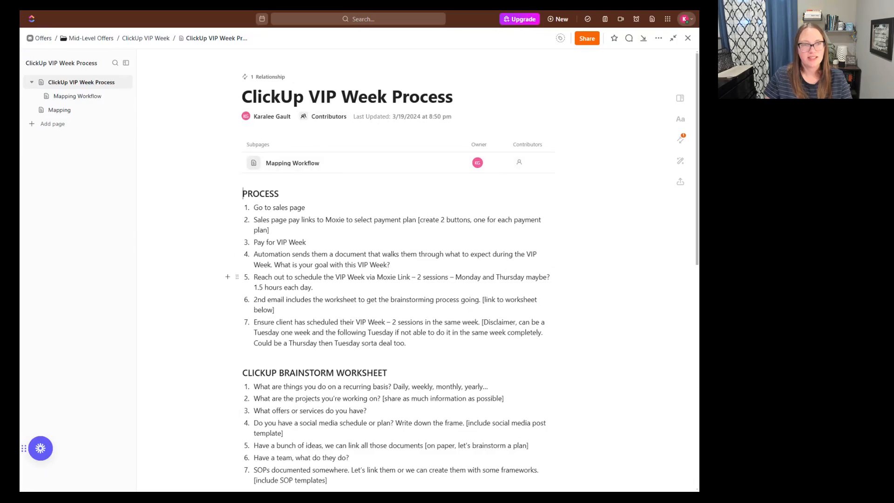
scroll(247, 260, "down", 3)
scroll(387, 163, "down", 3)
scroll(387, 163, "up", 8)
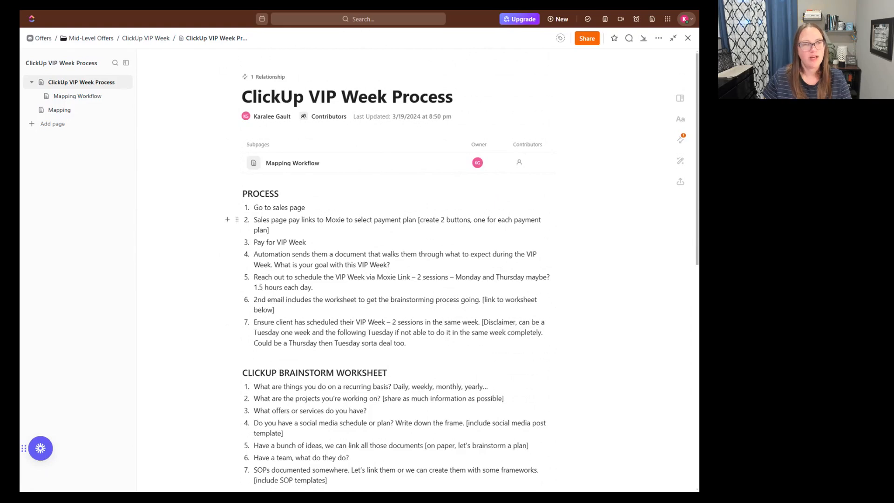
left_click(291, 164)
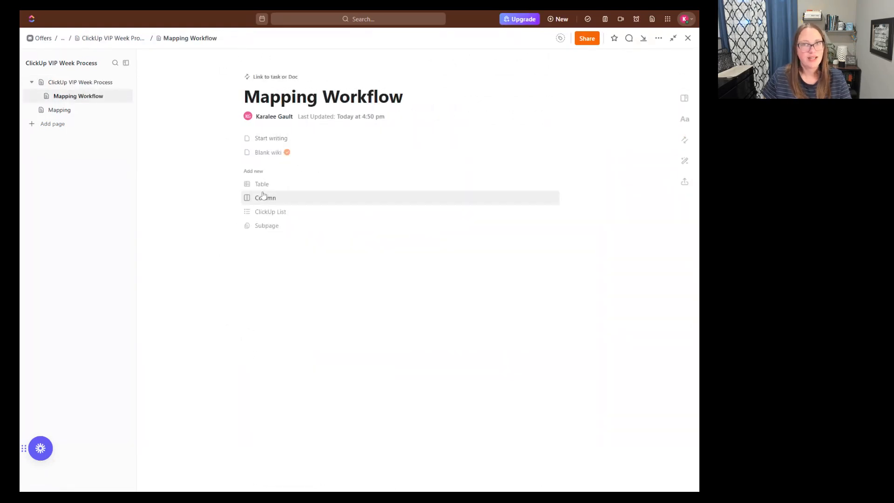
left_click(559, 39)
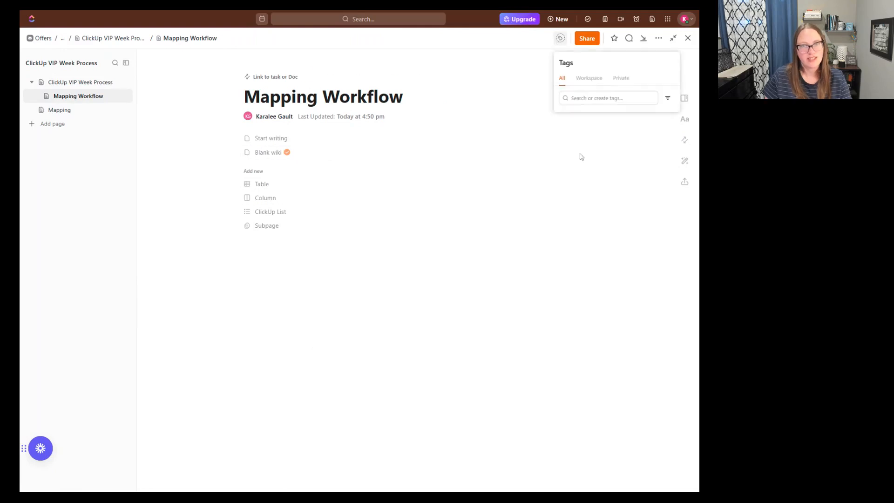
left_click(553, 154)
- Turn on link sharing with anyone for the entire Doc and turn it off again
left_click(587, 38)
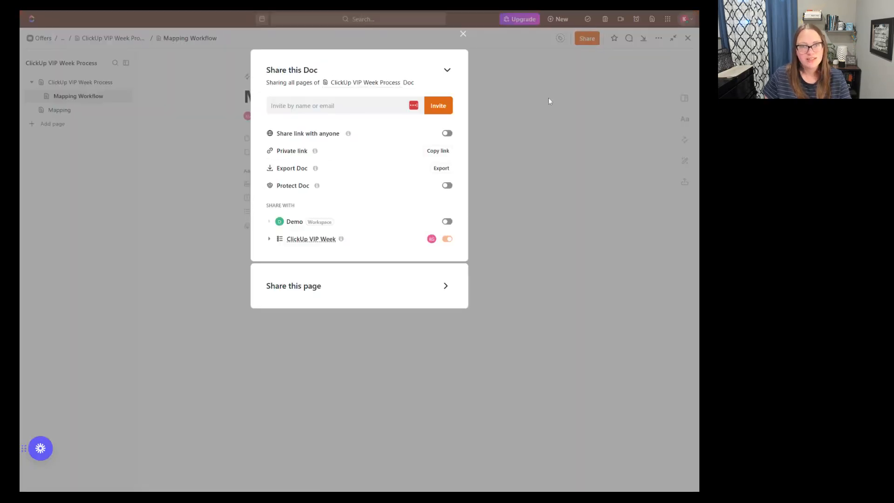
left_click(447, 135)
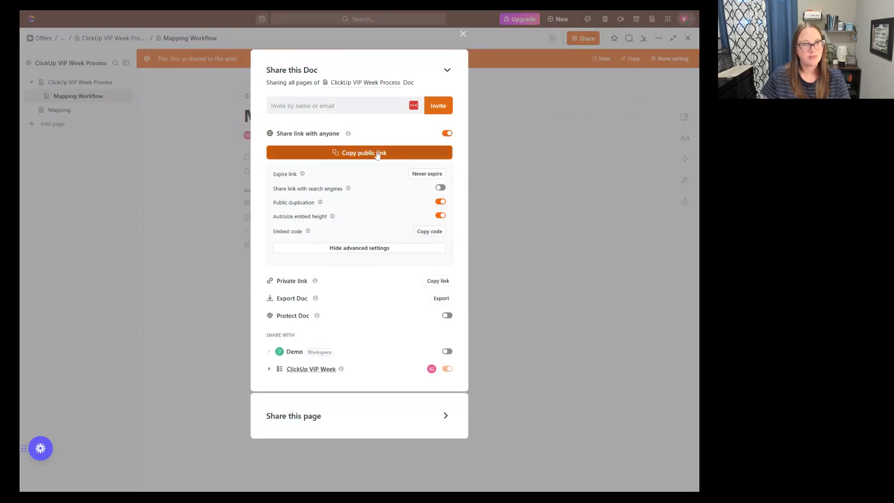
left_click(447, 133)
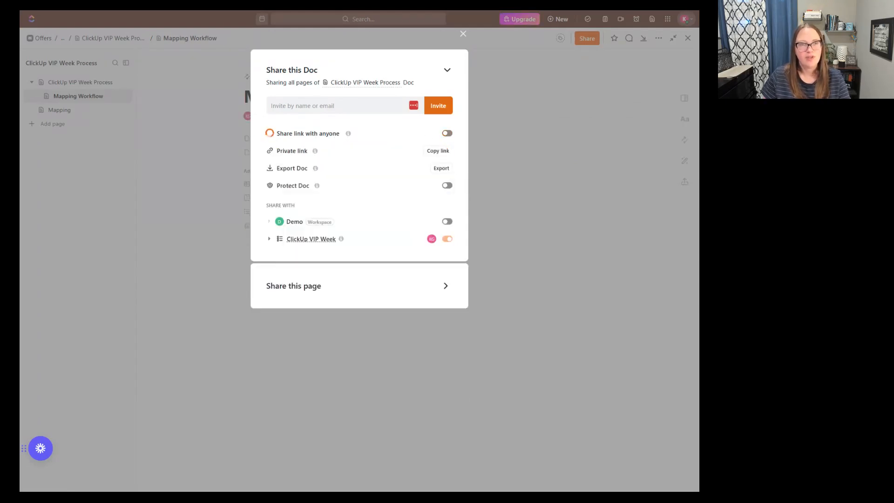
- Review who can be invited to the Doc and the Mapping Workflow page's own sharing and export options, and close the sharing settings
left_click(342, 106)
left_click(438, 71)
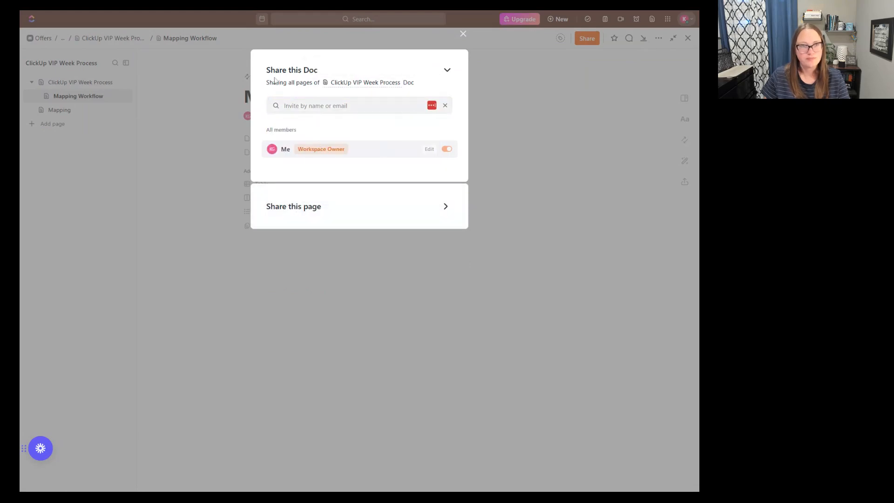
left_click(447, 70)
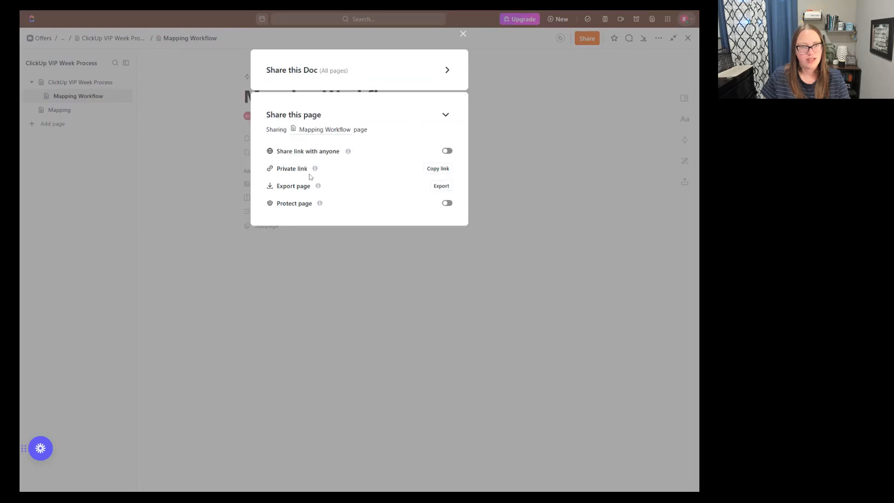
left_click(440, 187)
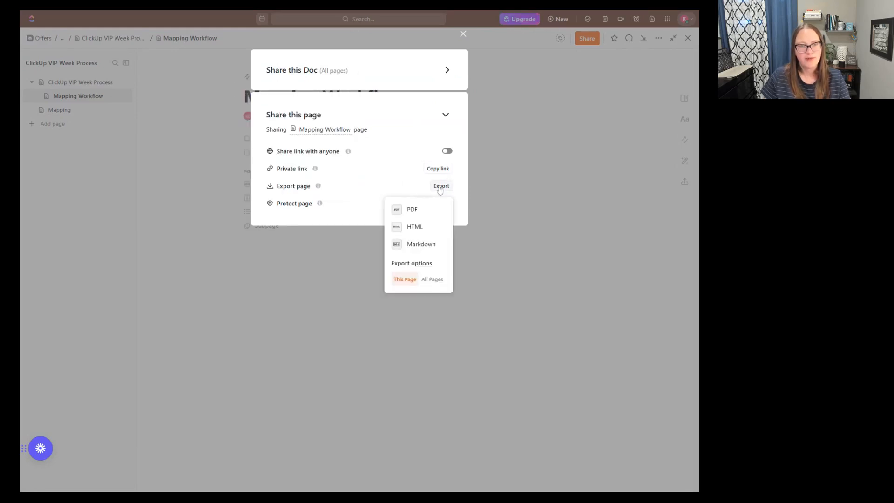
left_click(460, 37)
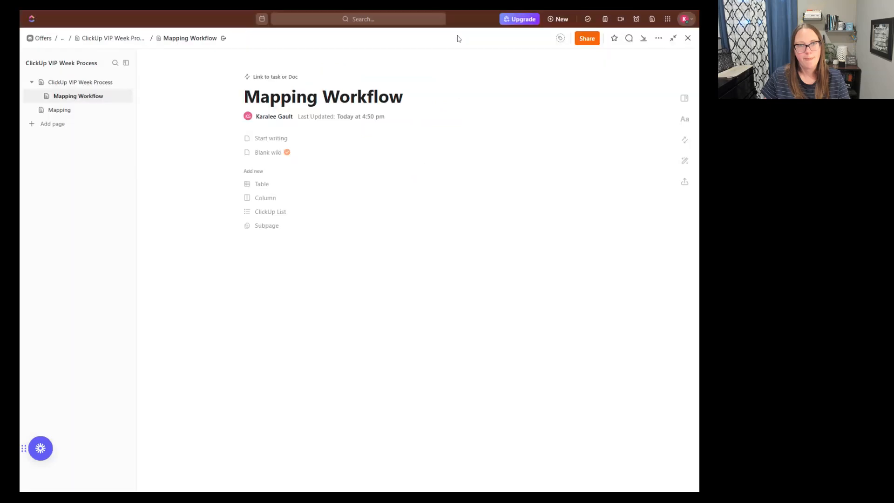
- Start a comment mentioning the watchers on "Go to sales page" in the ClickUp VIP Week Process page's process list, and discard it
left_click(629, 39)
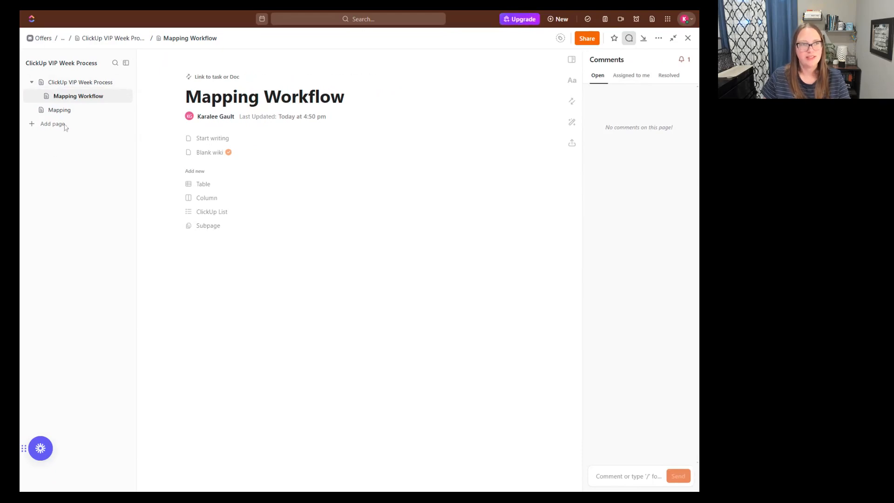
left_click(81, 82)
left_click_drag(247, 208, 196, 208)
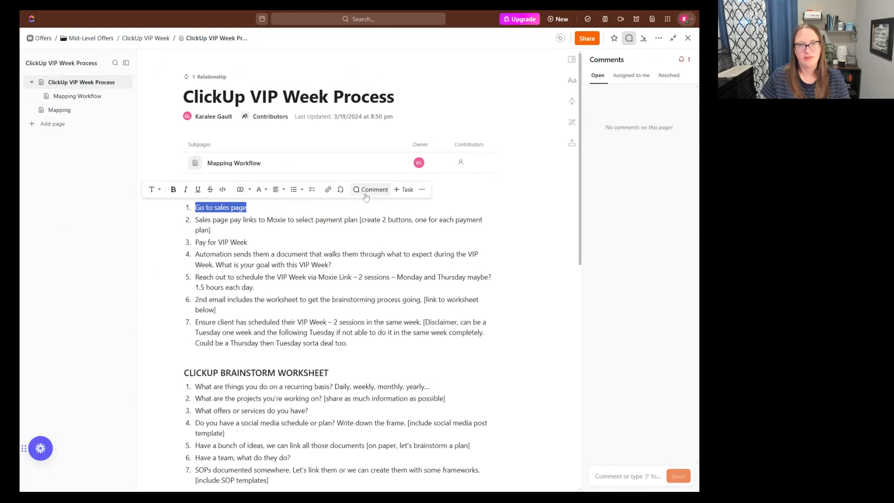
left_click(371, 189)
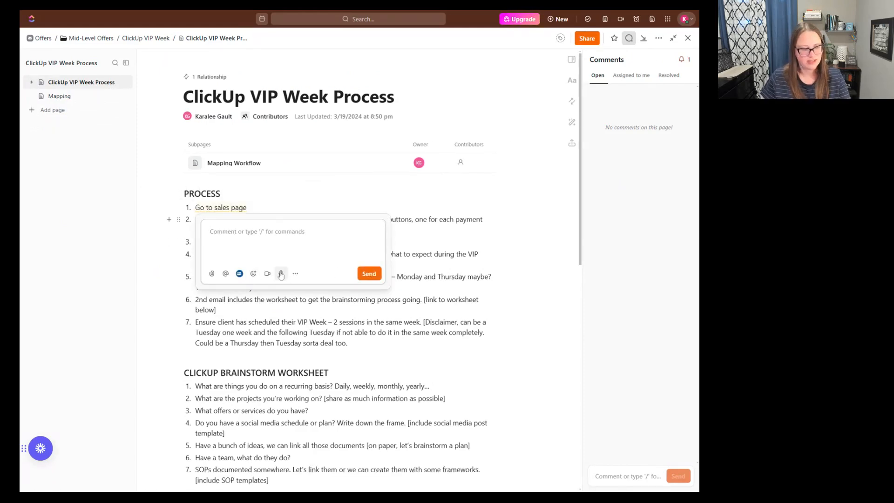
type("@")
key("Down")
key("Return")
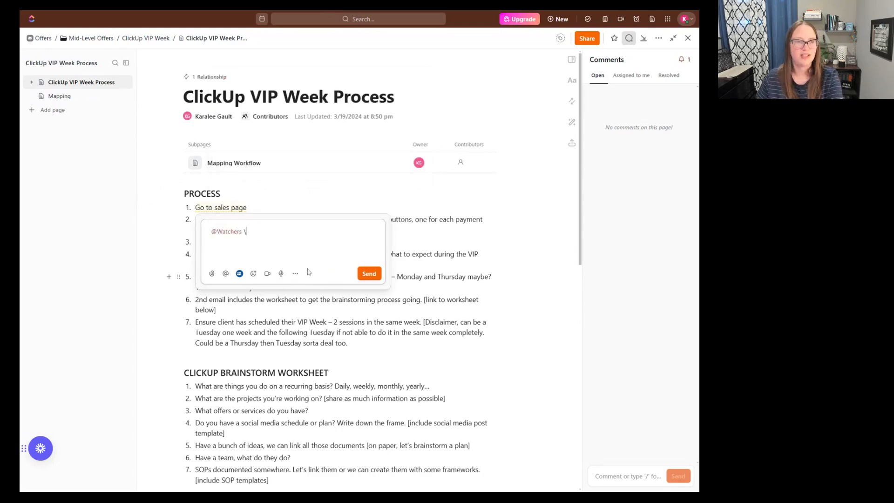
key("BackSpace")
key("BackSpace")
key("BackSpace")
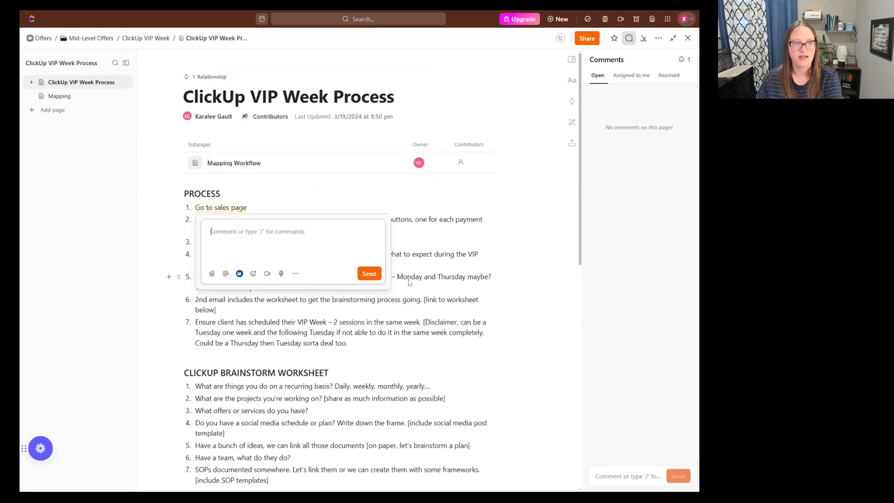
left_click(546, 247)
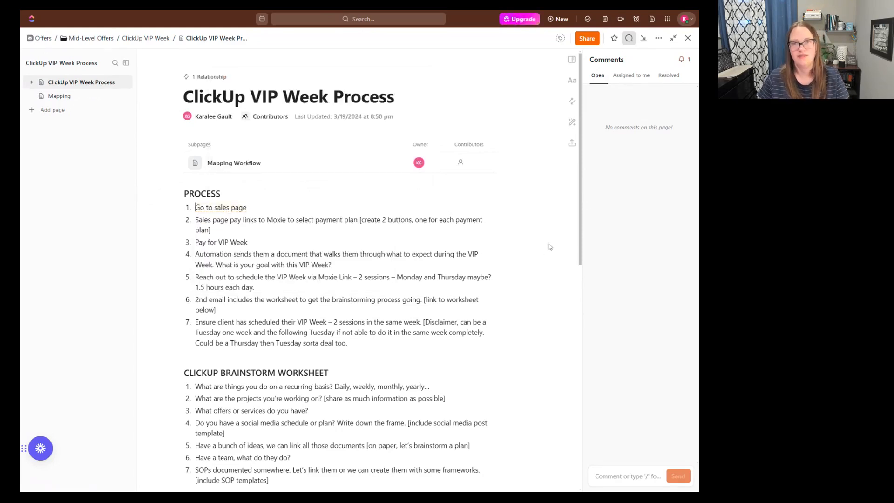
- Check the page's resolved comments and close the doc
left_click(669, 75)
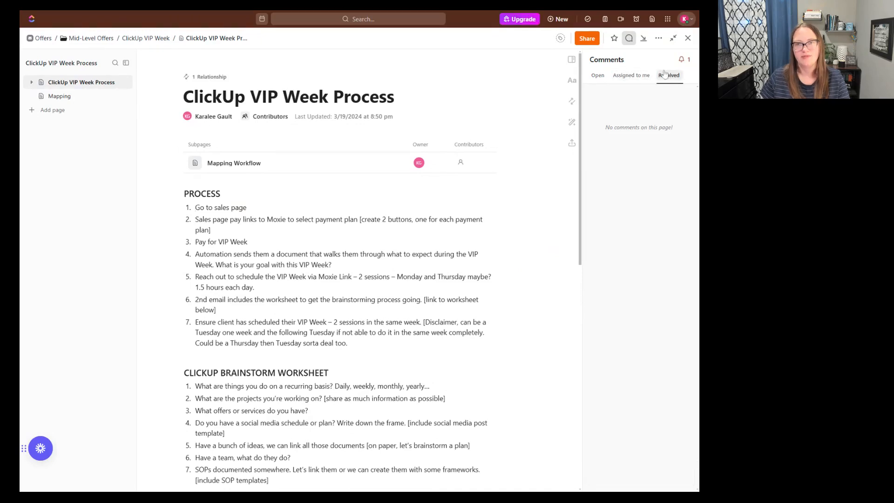
left_click(688, 38)
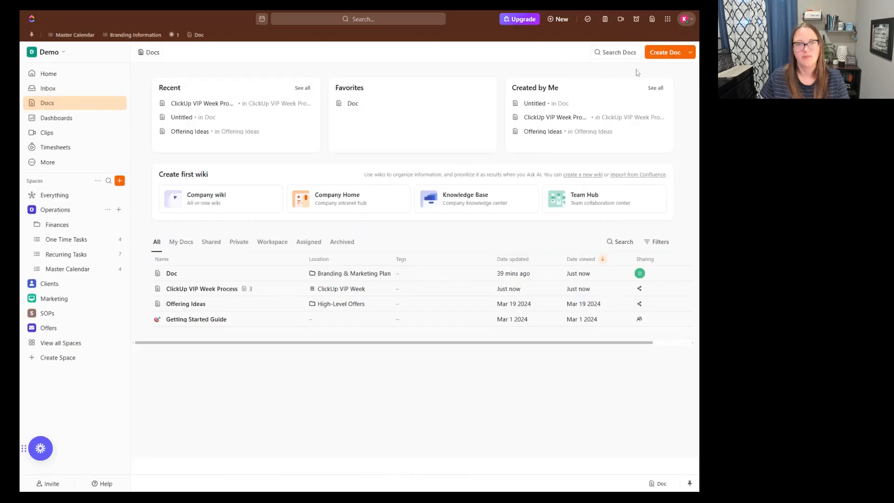
- Reopen the ClickUp VIP Week Process doc, review its Doc settings and its sharing and permissions, and close it
left_click(173, 289)
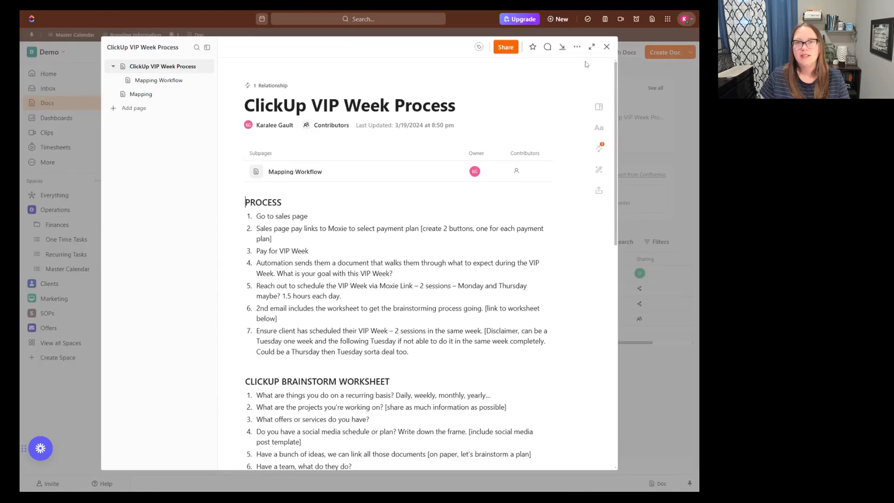
left_click(577, 47)
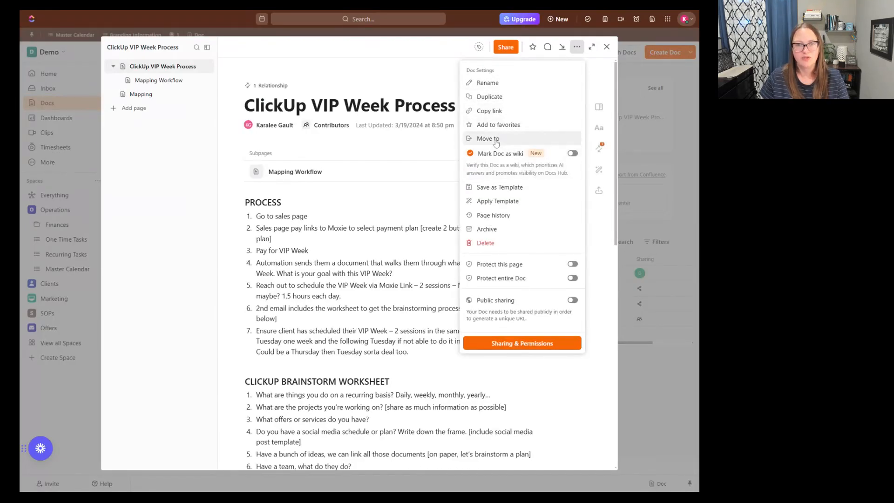
left_click(515, 346)
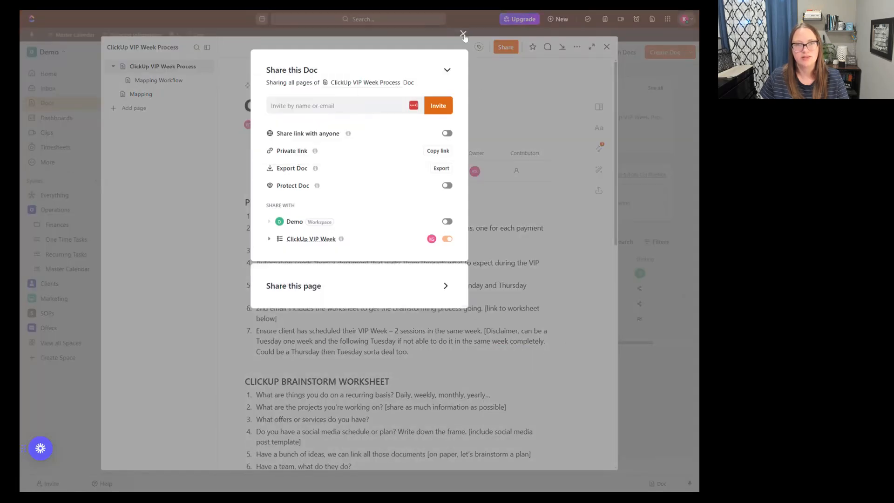
left_click(463, 35)
left_click(607, 47)
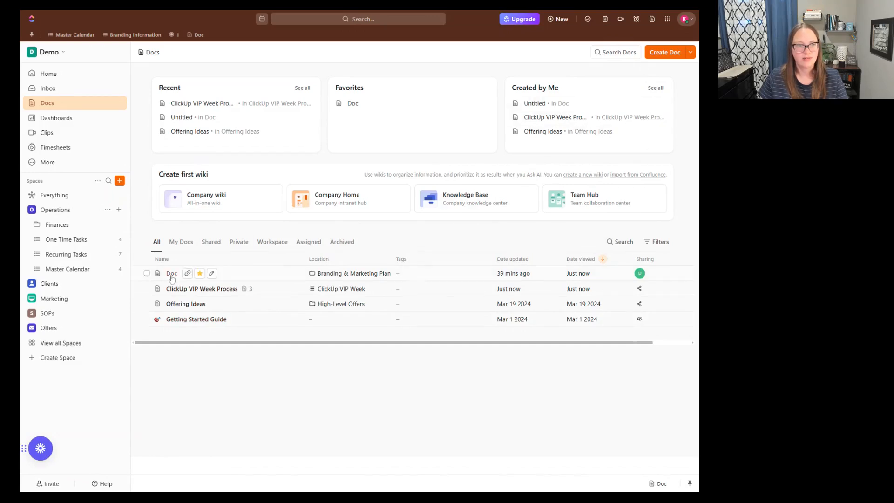
left_click(211, 274)
left_click(230, 383)
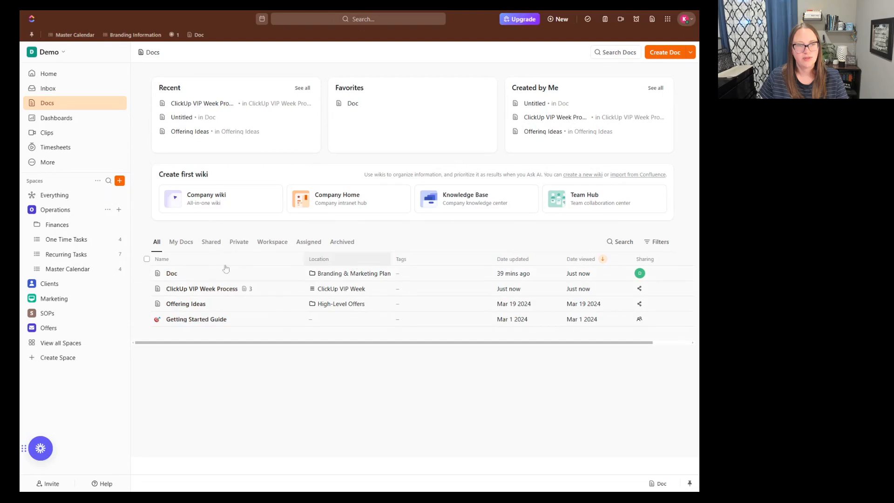
- Open the Doc in Branding & Marketing Plan, start writing on its blank page, and examine the available slash commands from suggestions to highlights
left_click(169, 274)
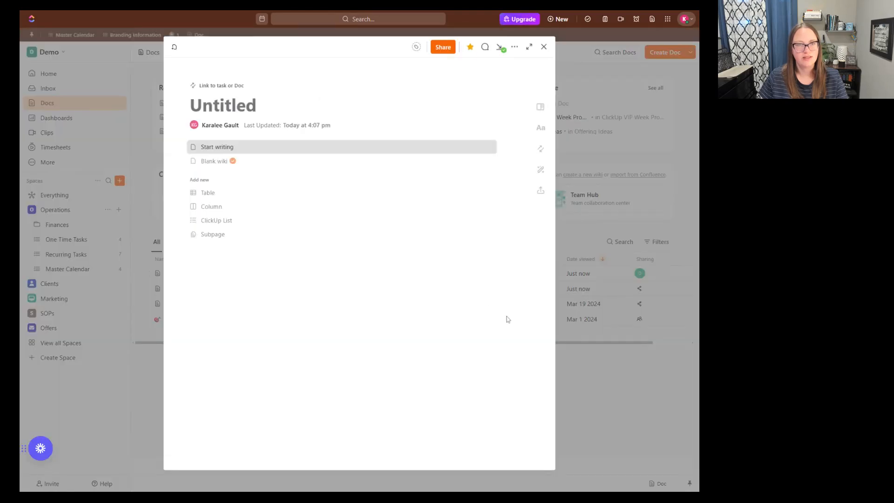
left_click(227, 153)
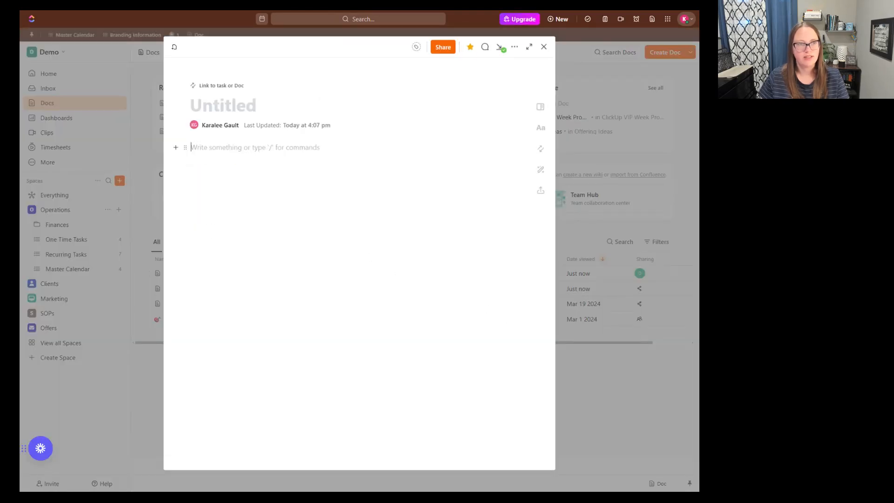
type("/")
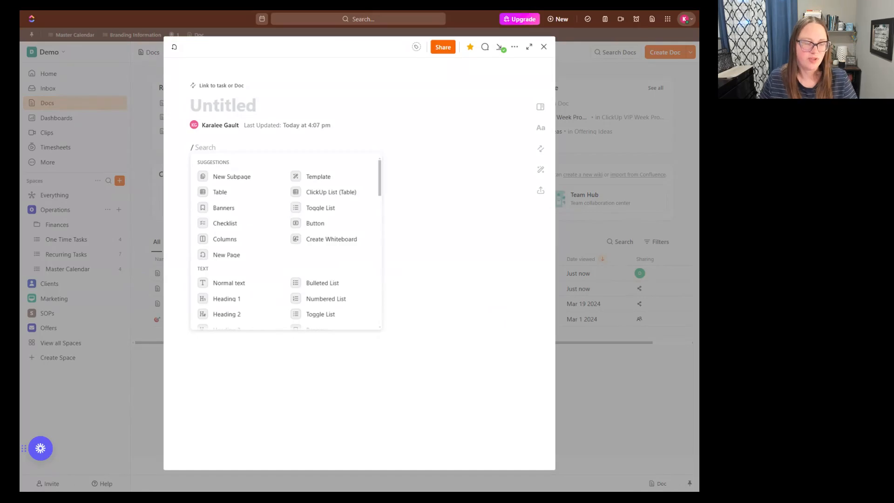
scroll(245, 193, "down", 5)
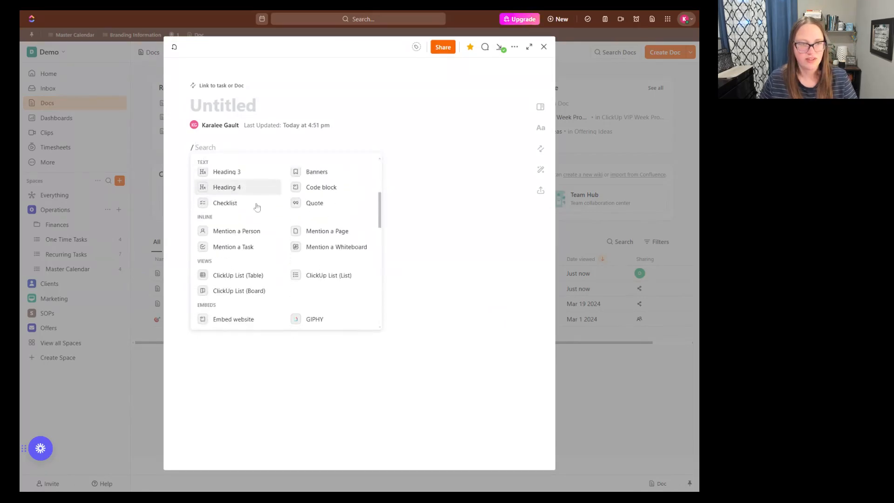
scroll(270, 214, "down", 3)
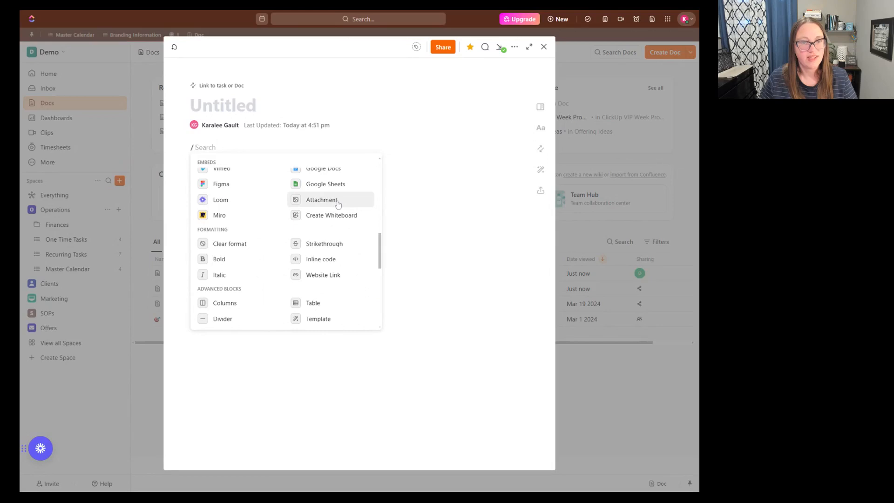
scroll(326, 204, "down", 2)
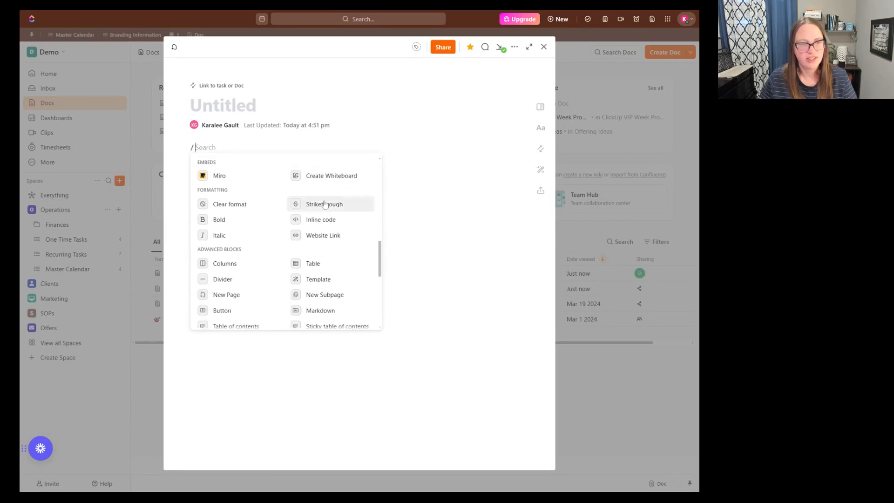
scroll(325, 204, "down", 6)
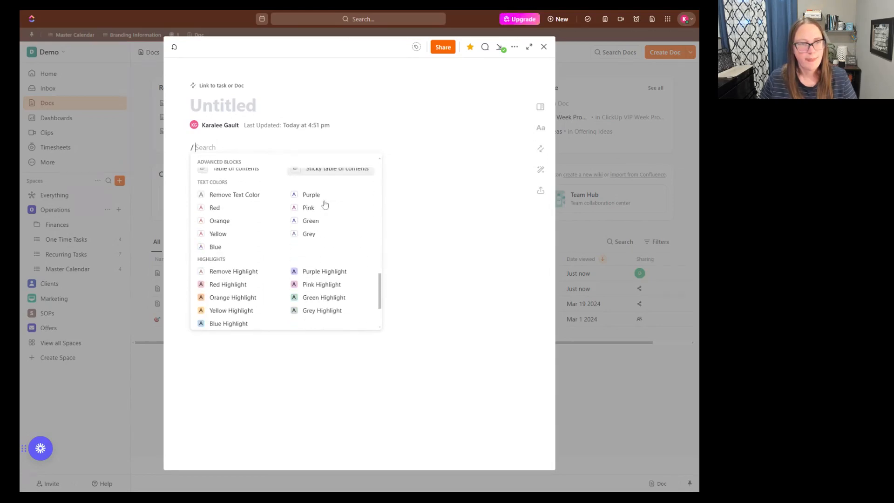
scroll(325, 204, "down", 2)
scroll(325, 204, "up", 8)
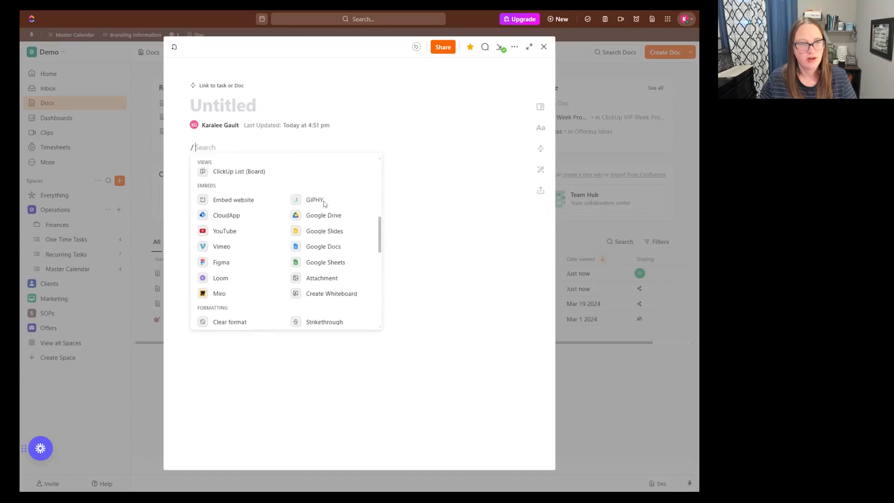
scroll(326, 204, "up", 2)
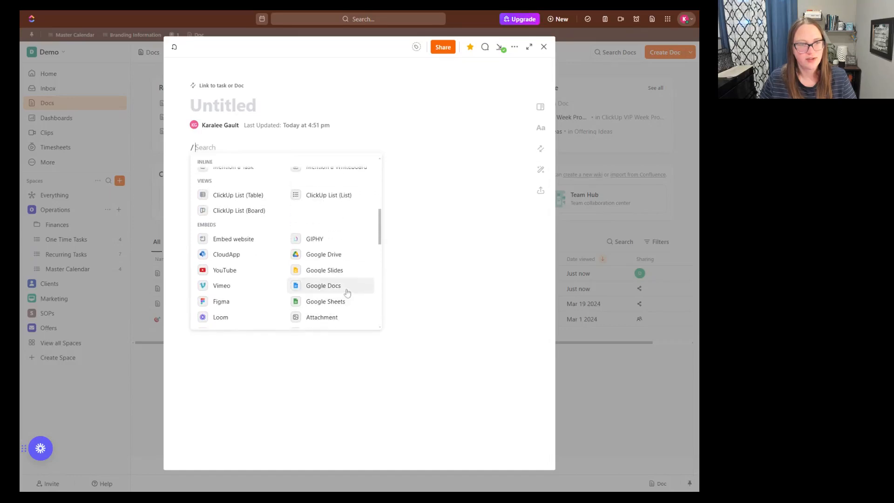
scroll(337, 294, "up", 2)
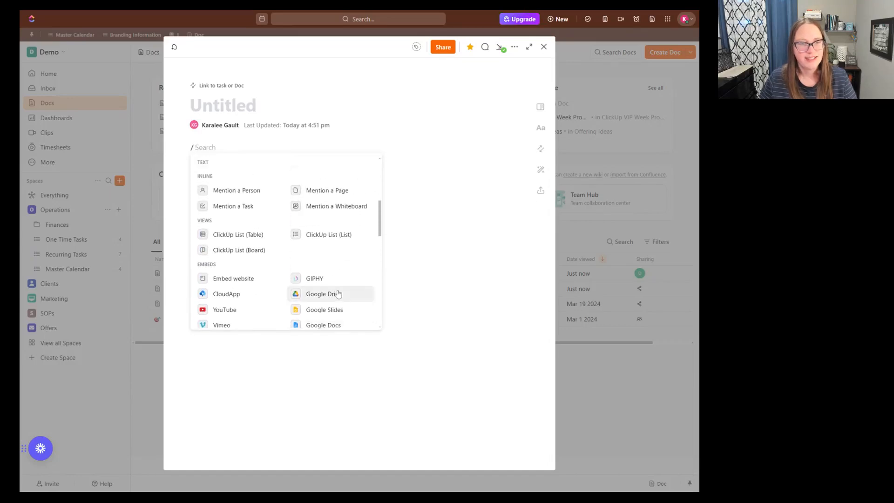
- Start a Google Docs embed in the body of the untitled page and remove it
scroll(337, 293, "down", 2)
left_click(337, 293)
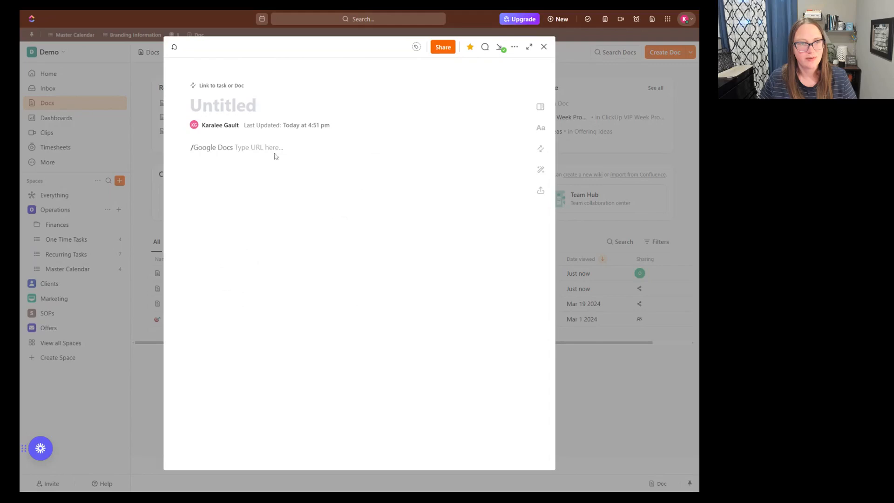
key("BackSpace")
key("BackSpace")
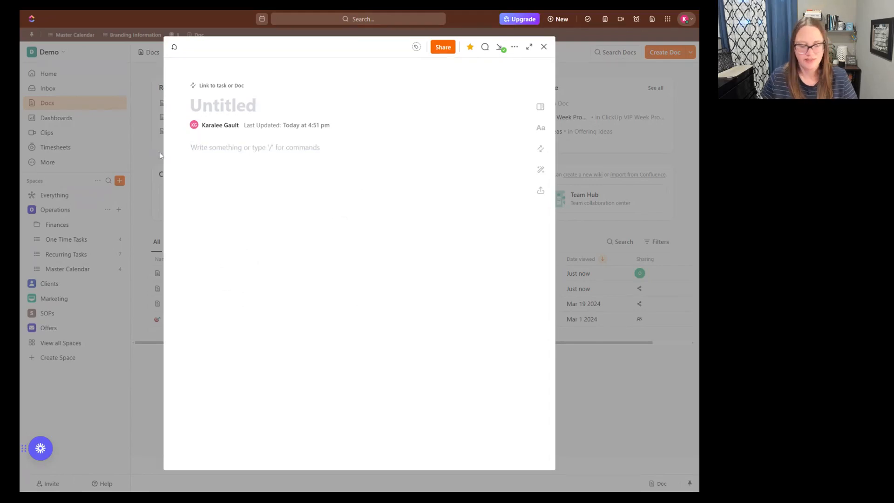
- Try out a checklist item on the untitled page using a slash command, then clear it and close the doc
type("/")
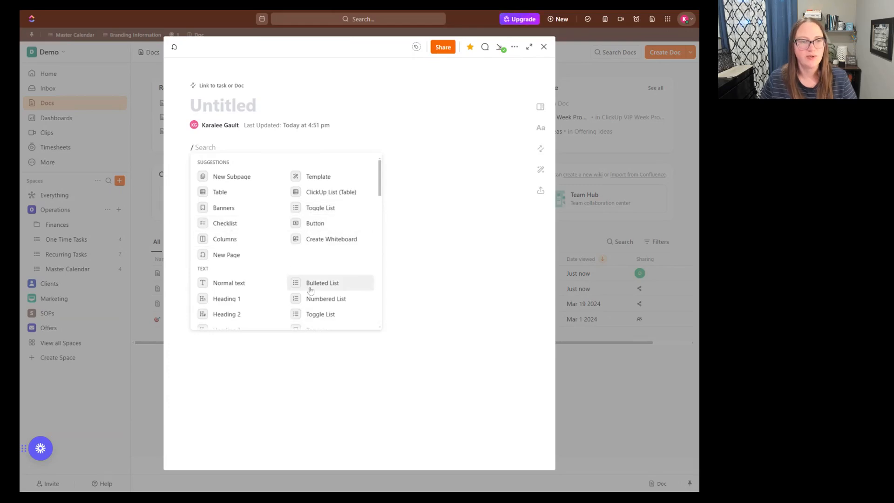
left_click(252, 226)
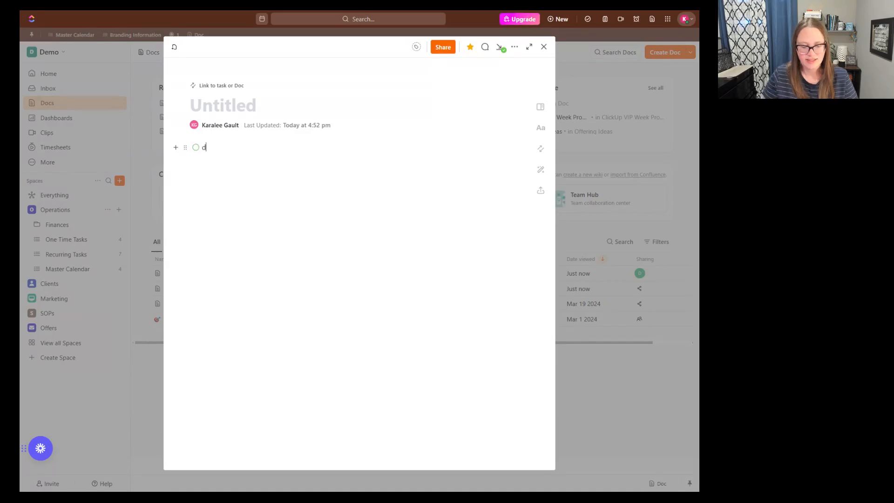
key("BackSpace")
key("BackSpace")
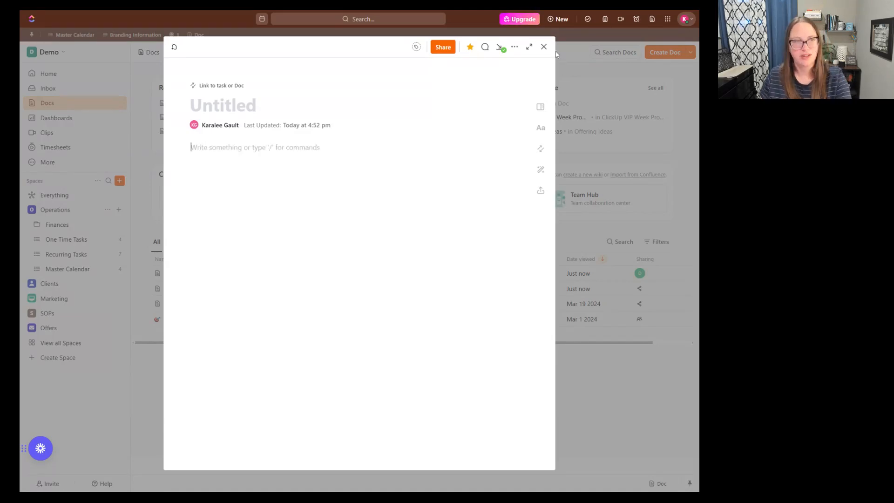
left_click(545, 48)
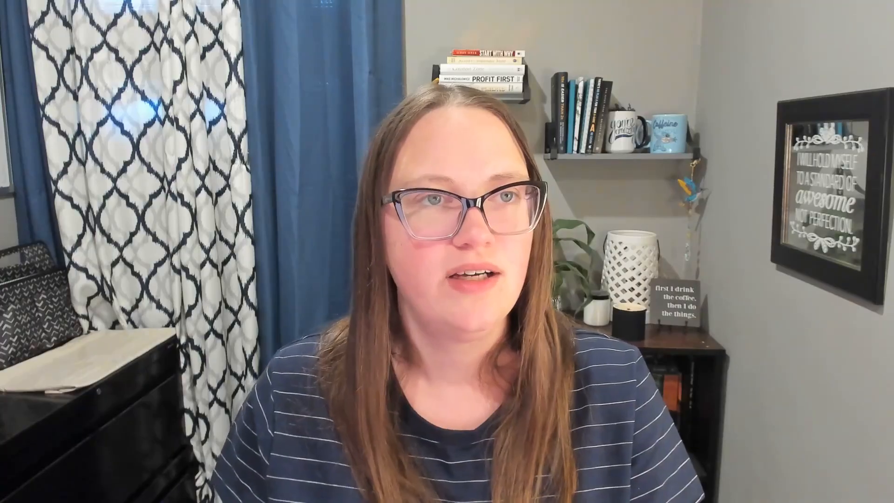